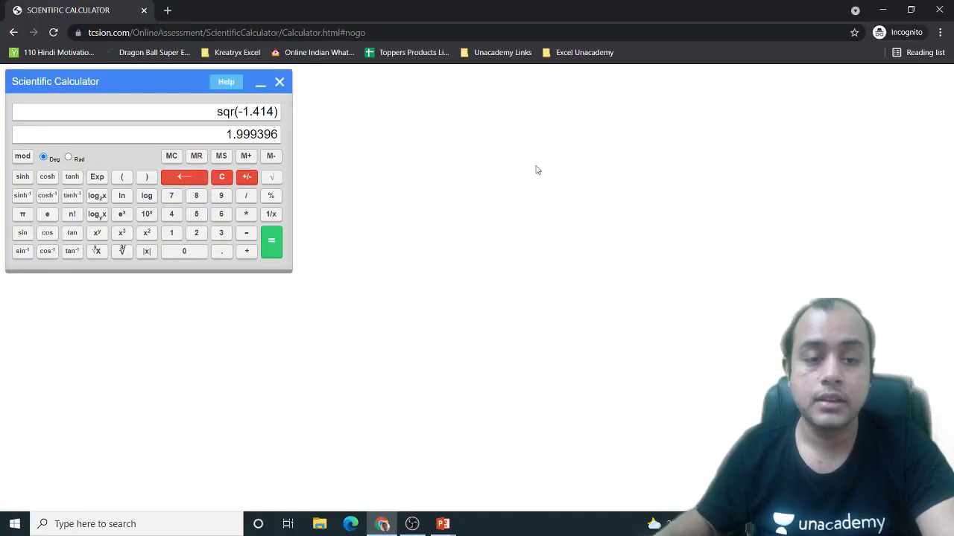
Divide 4.86 by 2.39 in the scientific calculator and square the quotient.
left_click(171, 215)
left_click(221, 253)
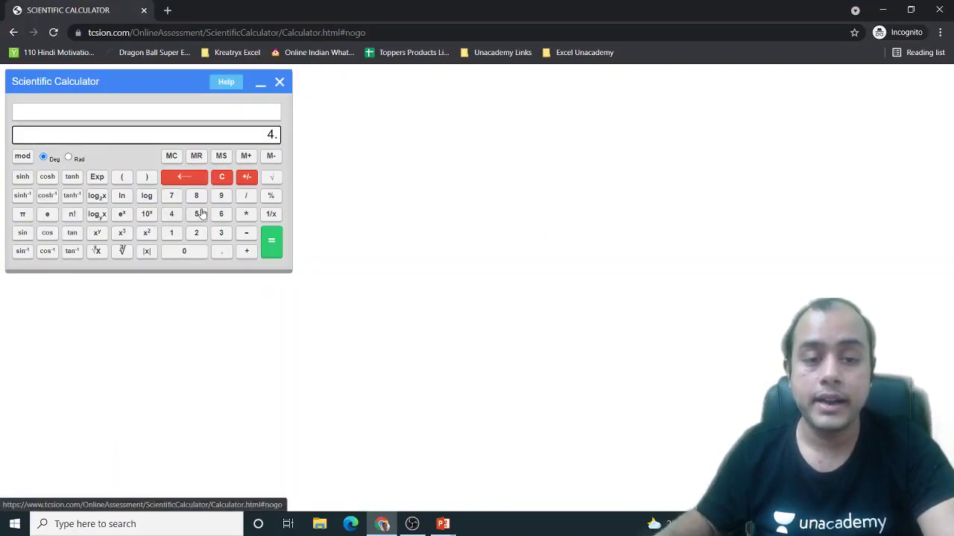
left_click(196, 197)
left_click(220, 215)
left_click(243, 200)
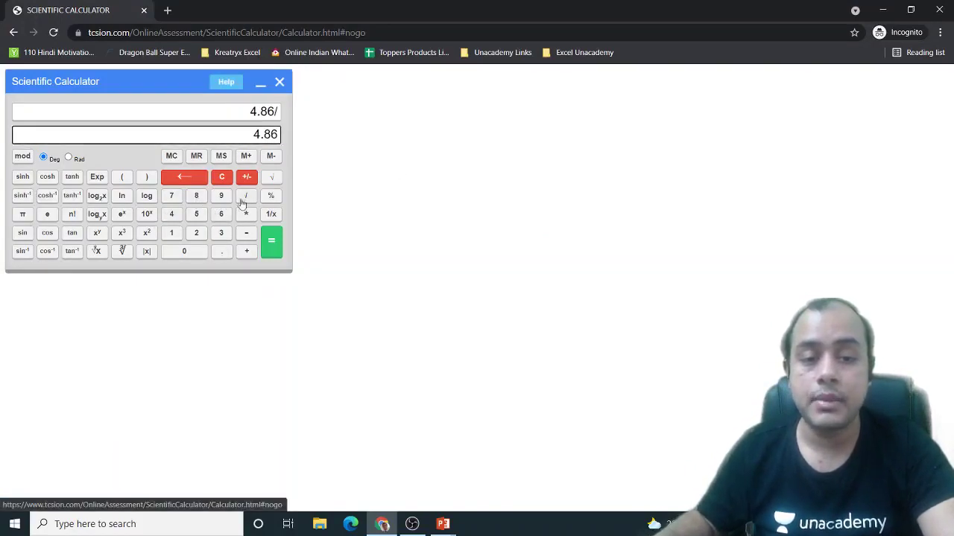
left_click(196, 234)
left_click(221, 251)
left_click(221, 233)
left_click(221, 196)
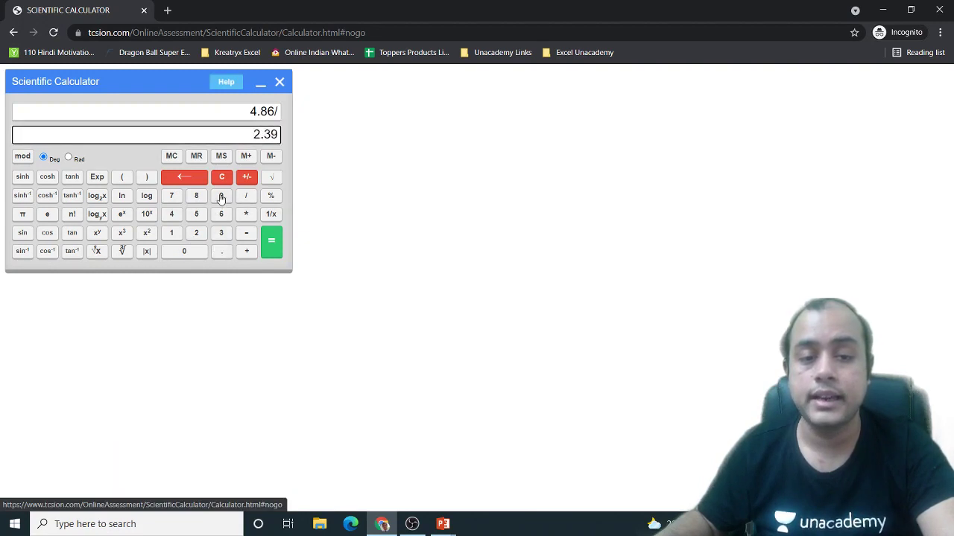
left_click(270, 239)
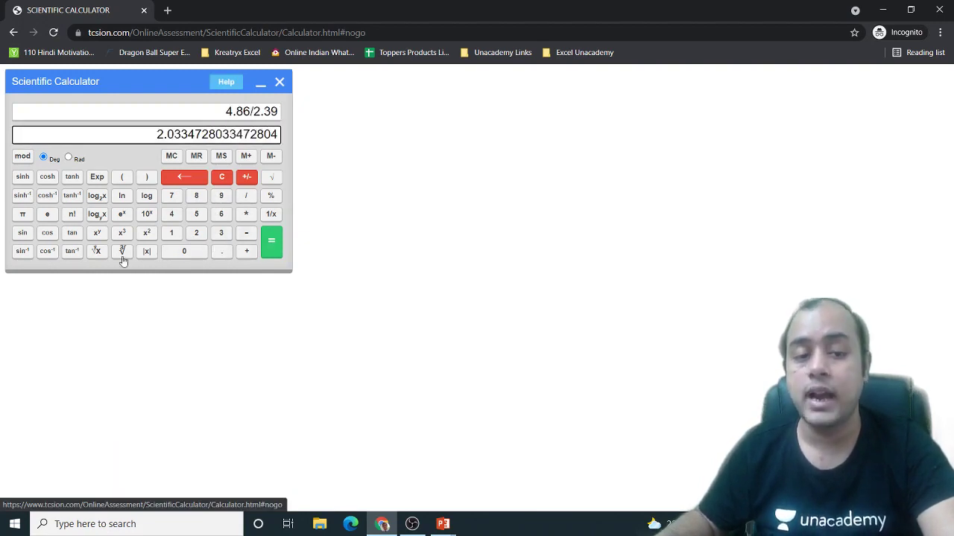
left_click(147, 237)
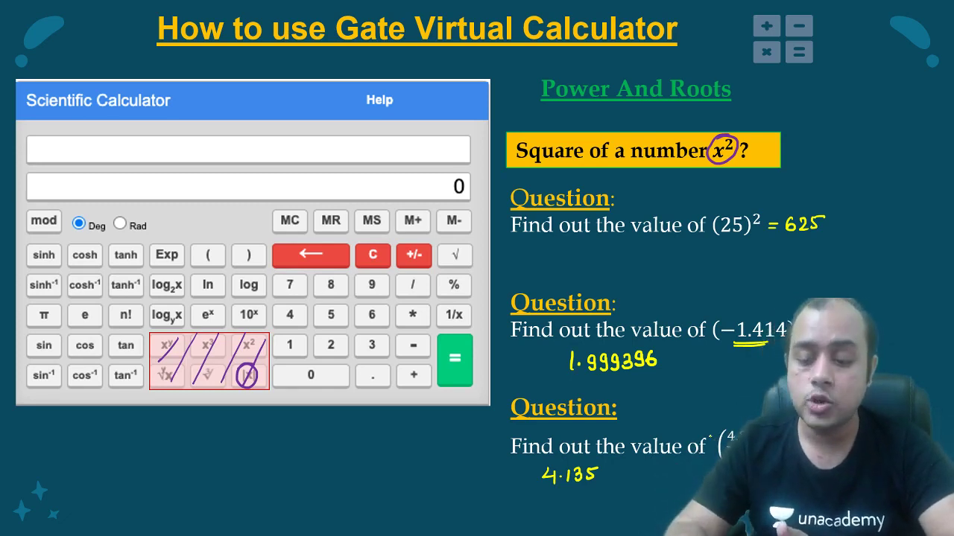
Advance the slide show to the cube questions, then return to the calculator and compute the cube of 15.
key("Right")
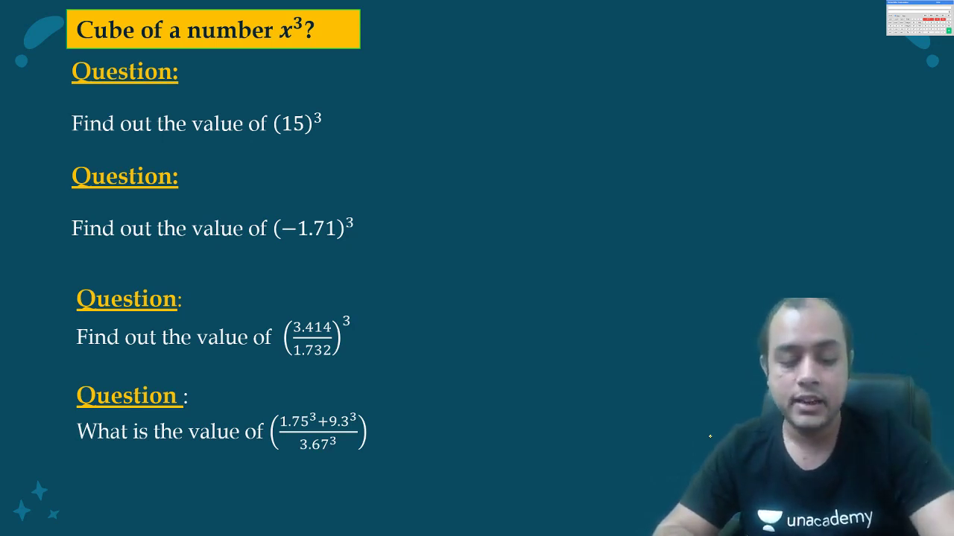
key("alt+Tab")
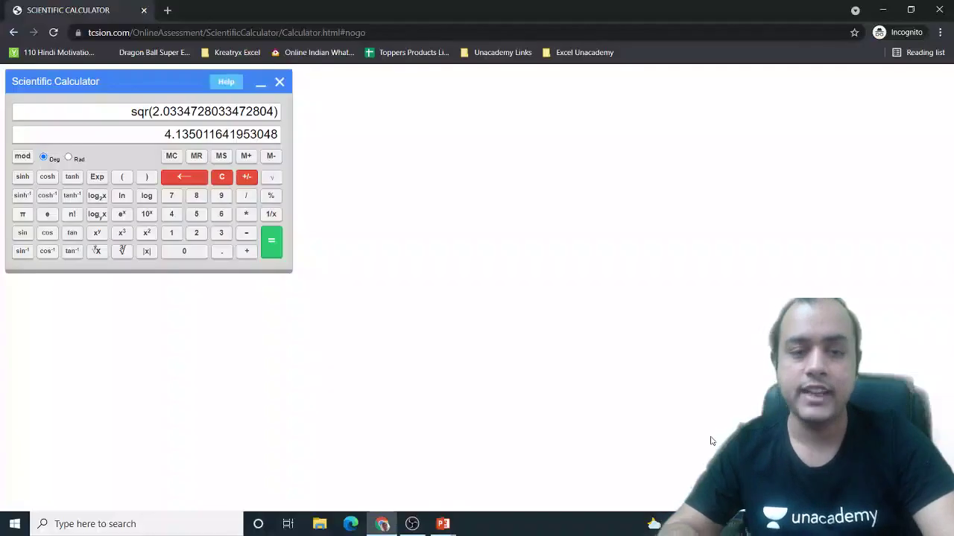
left_click(222, 179)
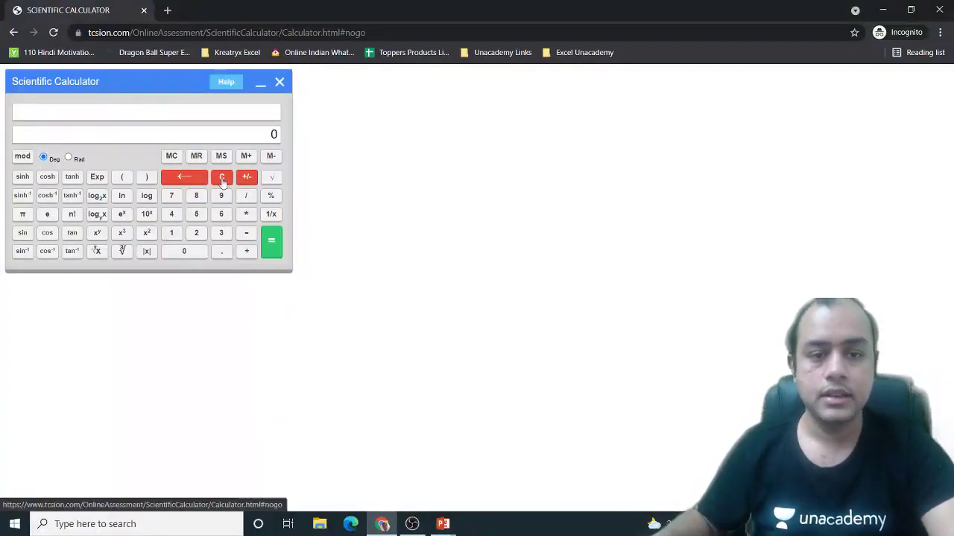
left_click(172, 234)
left_click(196, 214)
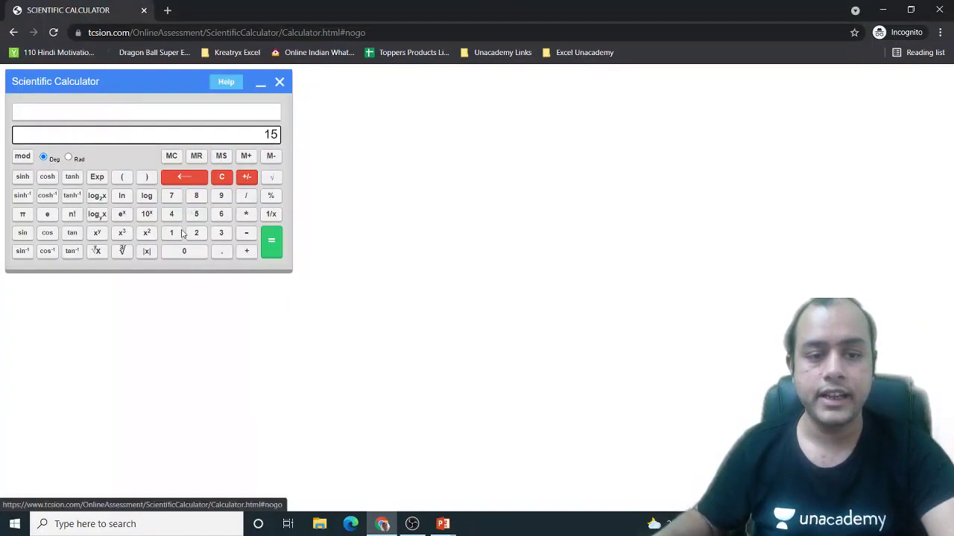
left_click(123, 234)
Switch to the slide show, handwrite "= 3375" after (15)³, and return to the calculator.
key("alt+Tab")
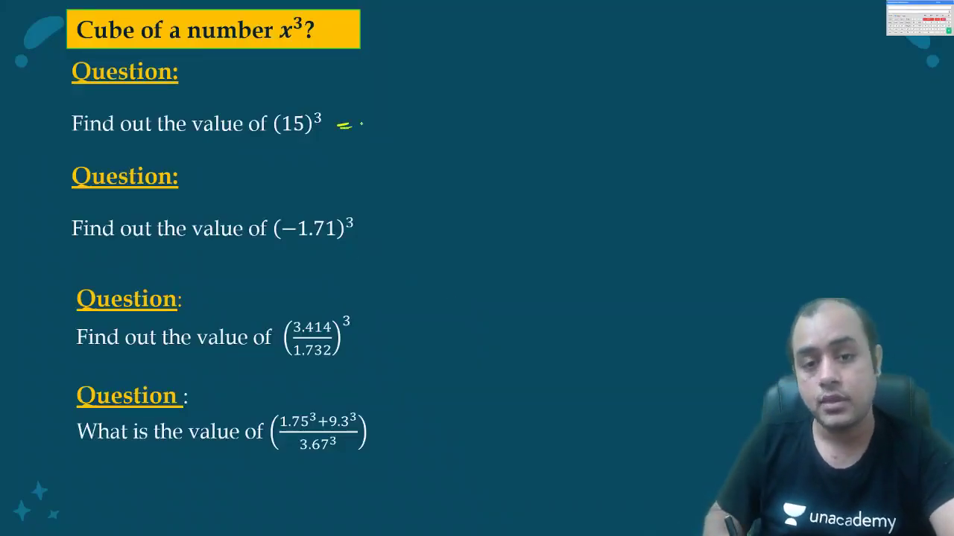
mouse_move(372, 120)
left_mouse_down()
mouse_move(375, 131)
mouse_move(394, 117)
mouse_move(390, 132)
left_mouse_up()
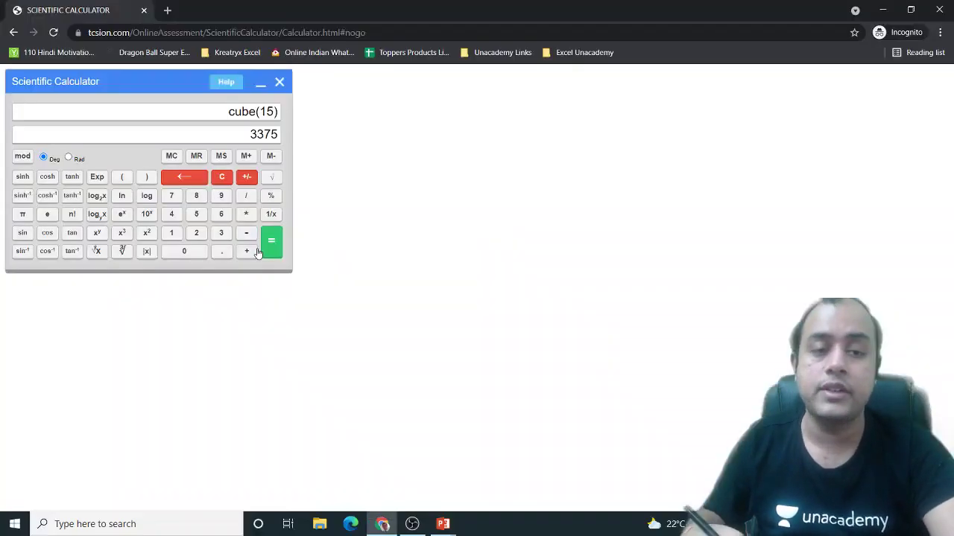
key("alt+Tab")
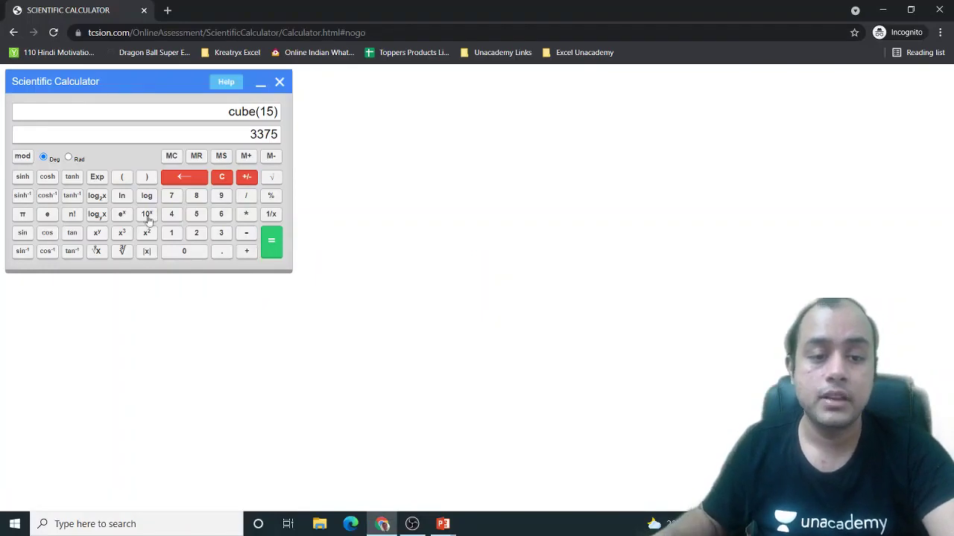
Clear the calculator and compute the cube of -1.71.
left_click(221, 177)
left_click(171, 233)
left_click(221, 251)
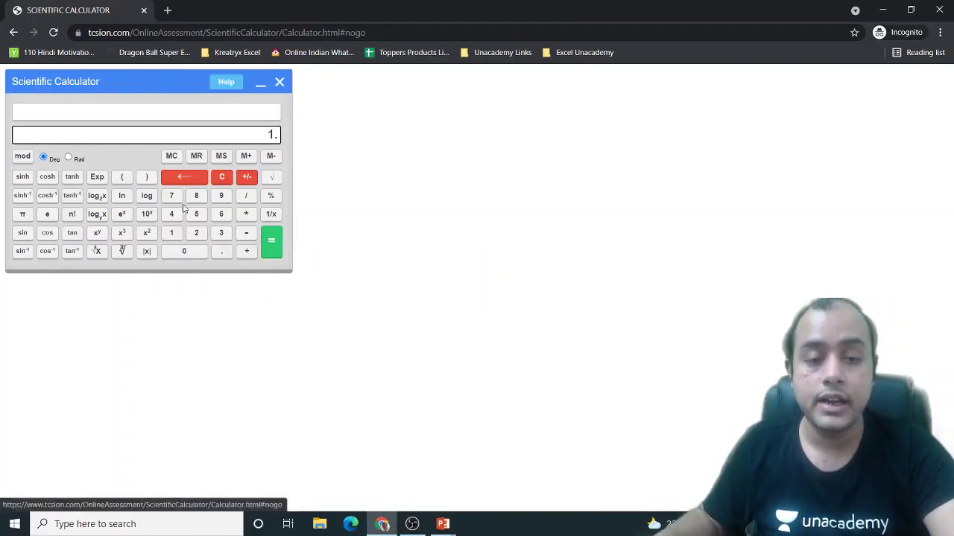
left_click(171, 196)
left_click(171, 232)
left_click(247, 177)
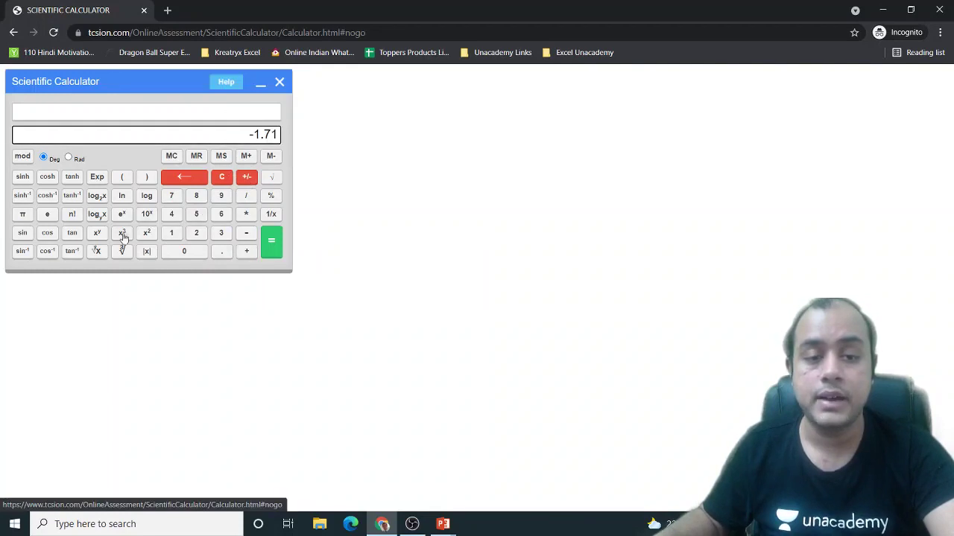
left_click(122, 233)
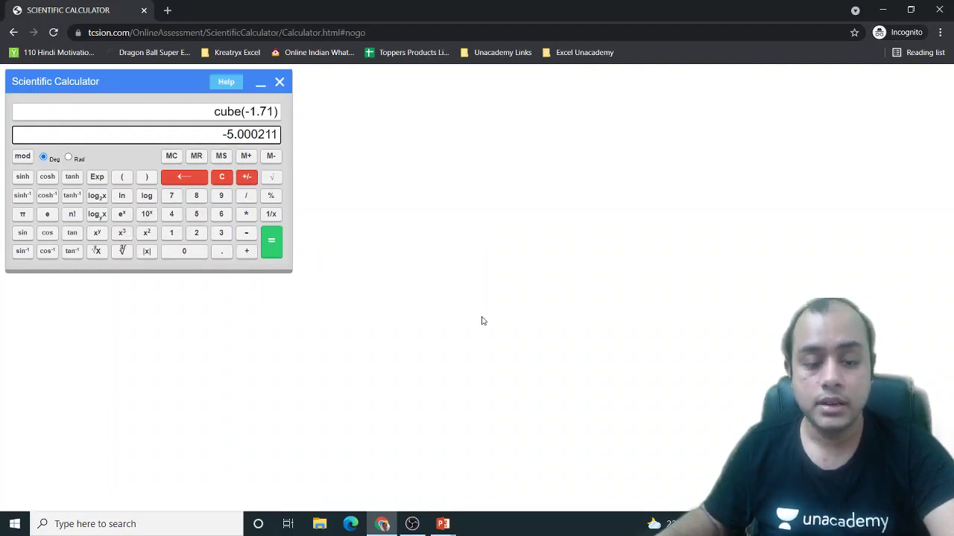
On the slide, handwrite "= -5.0002" after (−1.71)³ and underline the fraction 3.414/1.732, returning to the calculator when done.
key("alt+Tab")
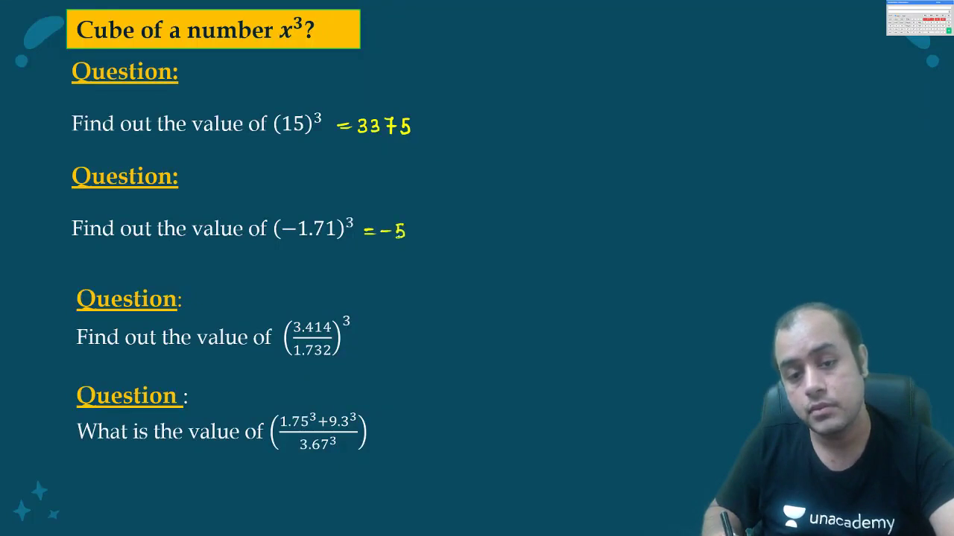
left_click_drag(436, 228, 467, 238)
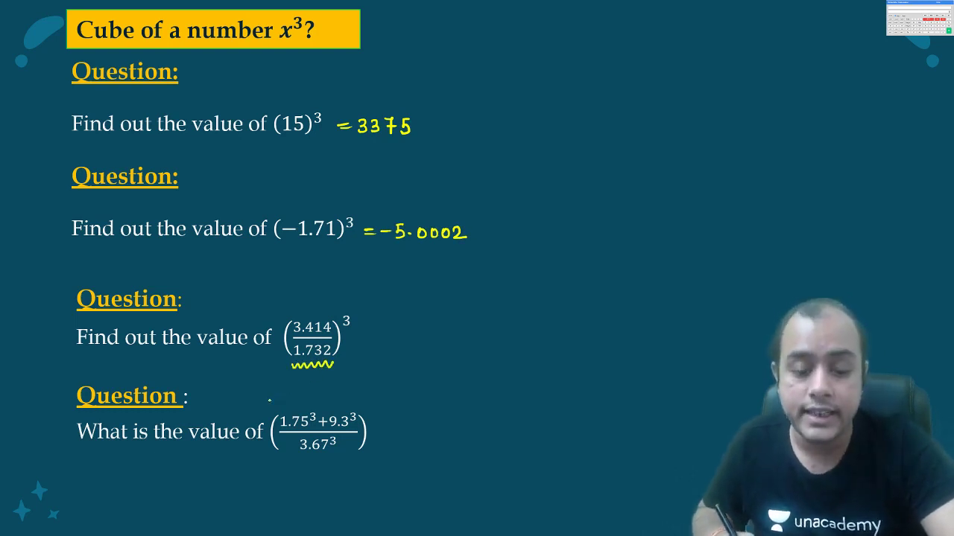
key("alt+Tab")
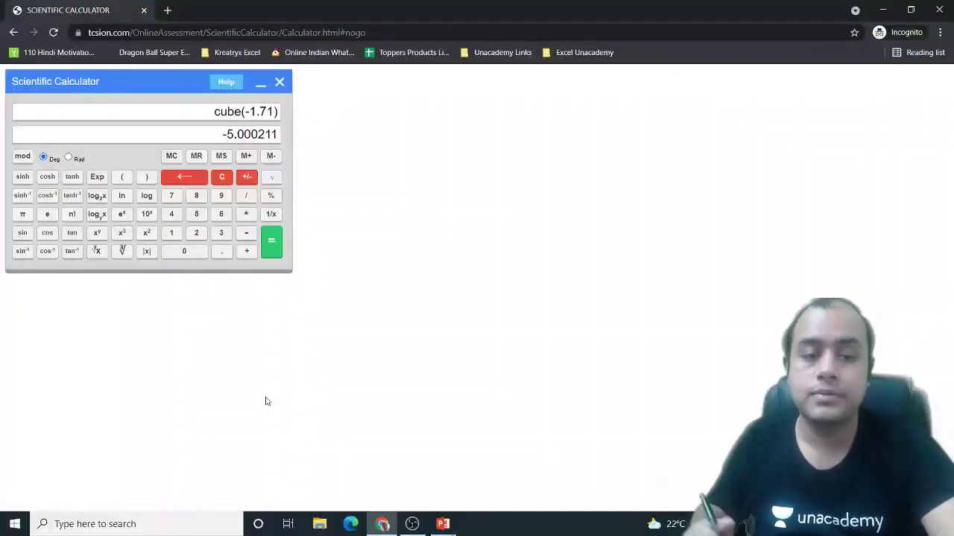
Divide 3.414 by 1.732 in the calculator and cube the quotient.
left_click(222, 237)
left_click(221, 254)
left_click(171, 215)
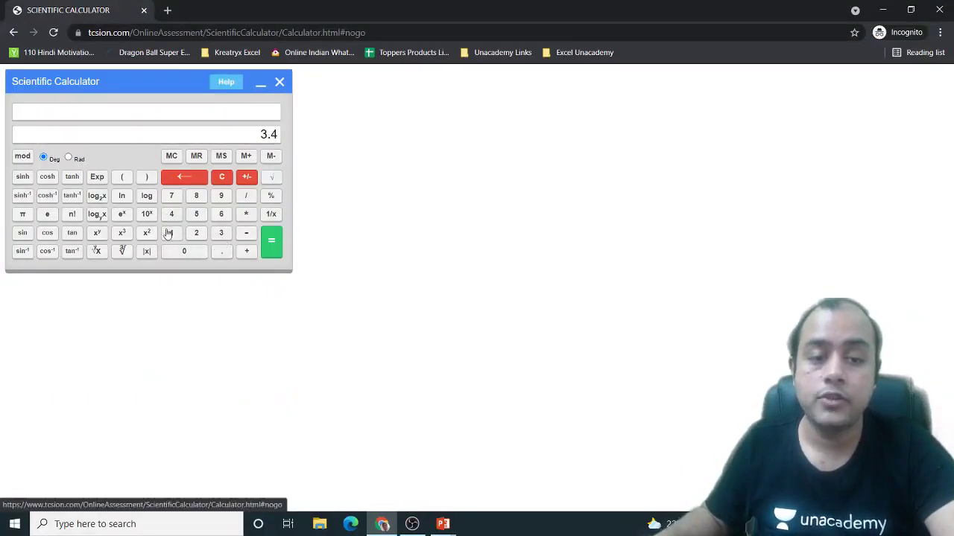
left_click(171, 234)
left_click(172, 214)
left_click(246, 196)
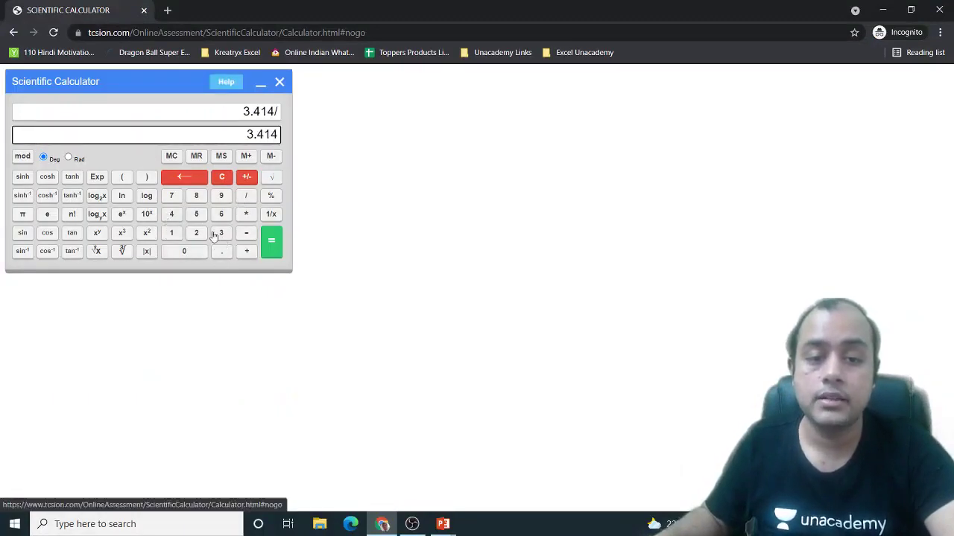
left_click(171, 233)
left_click(221, 251)
left_click(171, 195)
left_click(221, 234)
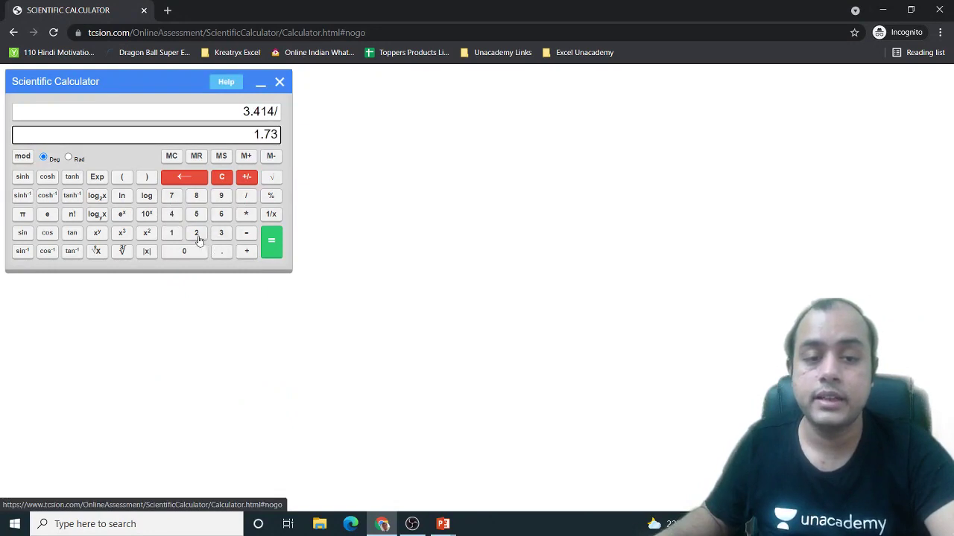
left_click(199, 237)
left_click(270, 240)
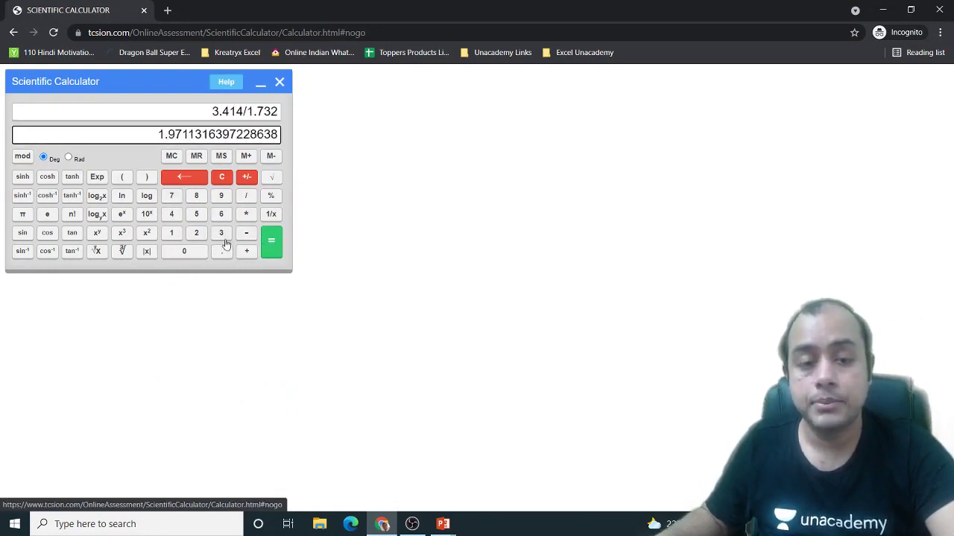
left_click(124, 237)
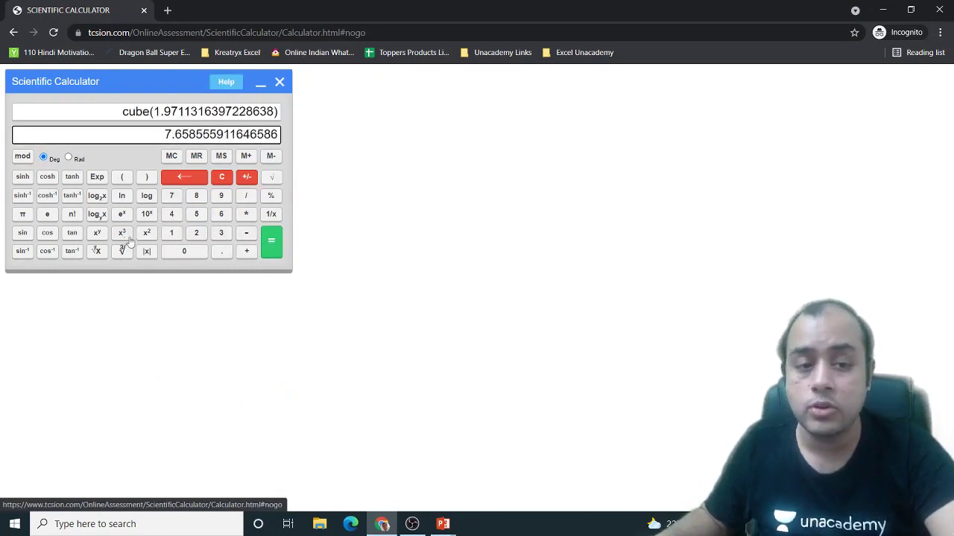
On the slide, handwrite "= 7.6585" for the third question and circle 1.75³, 9.3³ and 3.67³, returning to the calculator when done.
key("alt+Tab")
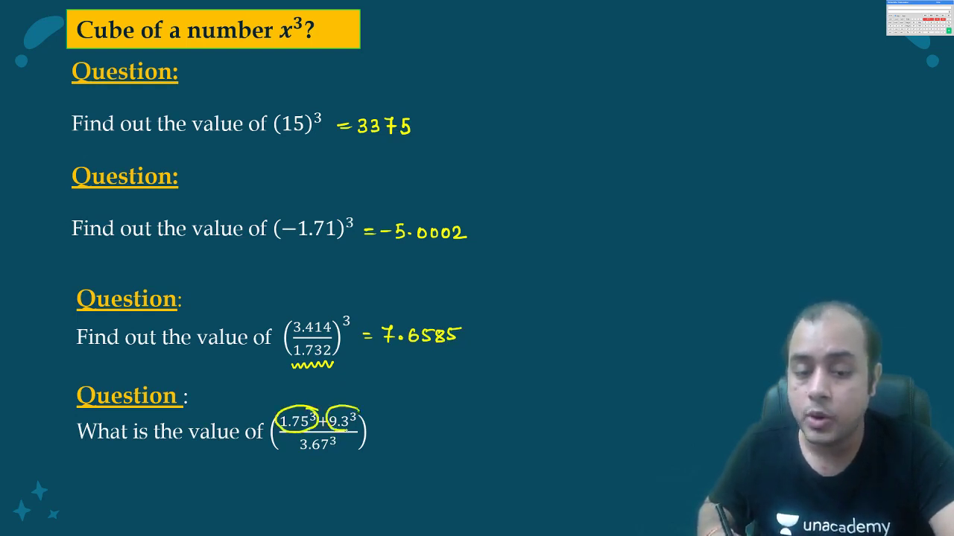
mouse_move(347, 430)
left_mouse_down()
mouse_move(300, 441)
mouse_move(330, 436)
left_mouse_up()
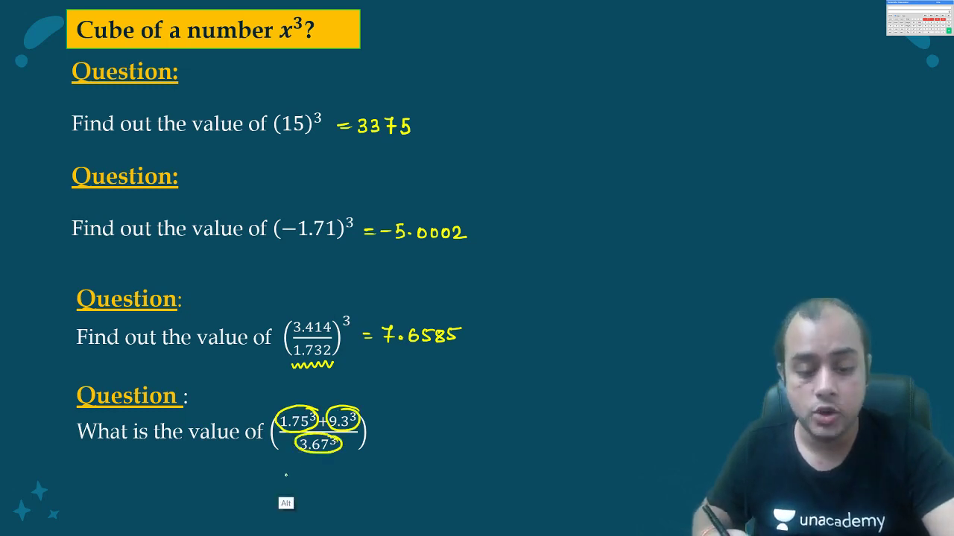
key("alt+Tab")
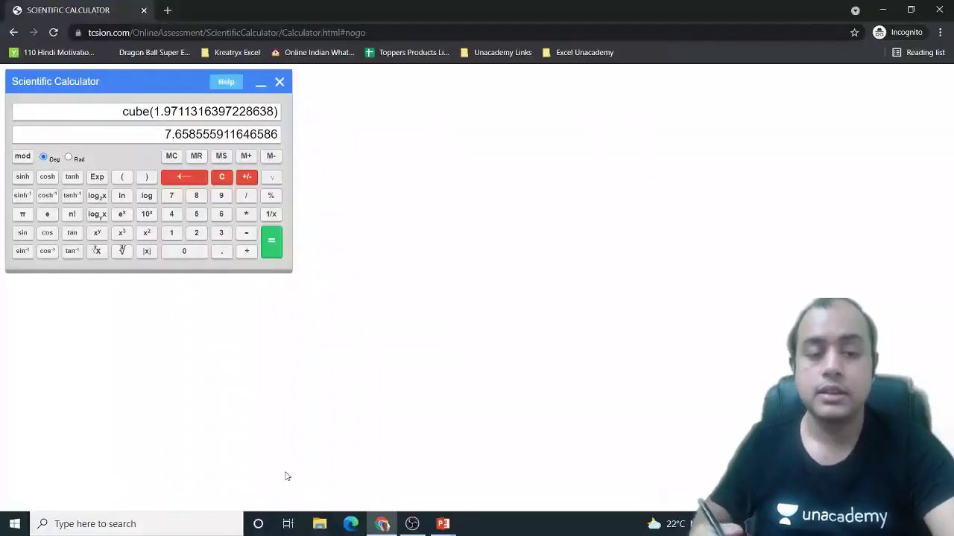
Clear the calculator and compute the cube of 1.75.
left_click(220, 177)
left_click(172, 233)
left_click(222, 251)
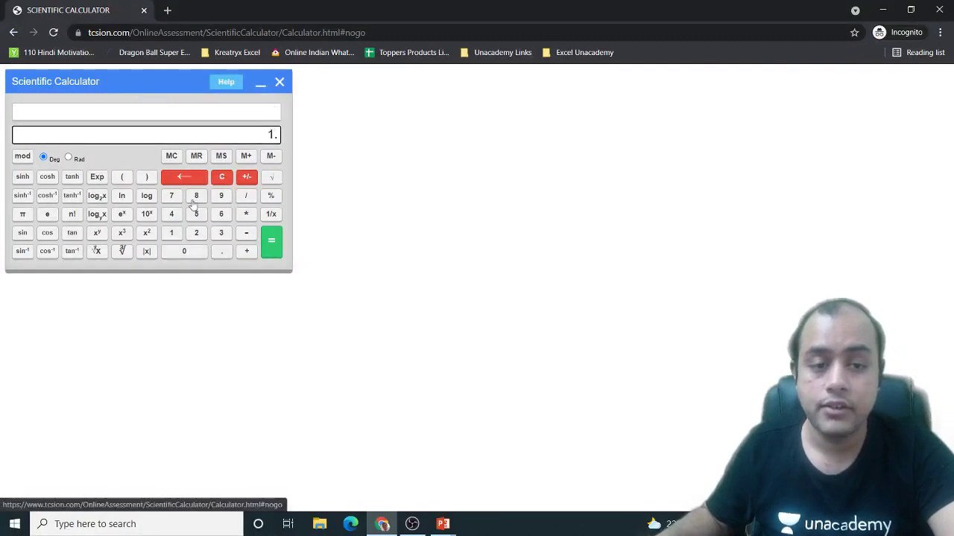
left_click(171, 195)
left_click(196, 214)
left_click(121, 233)
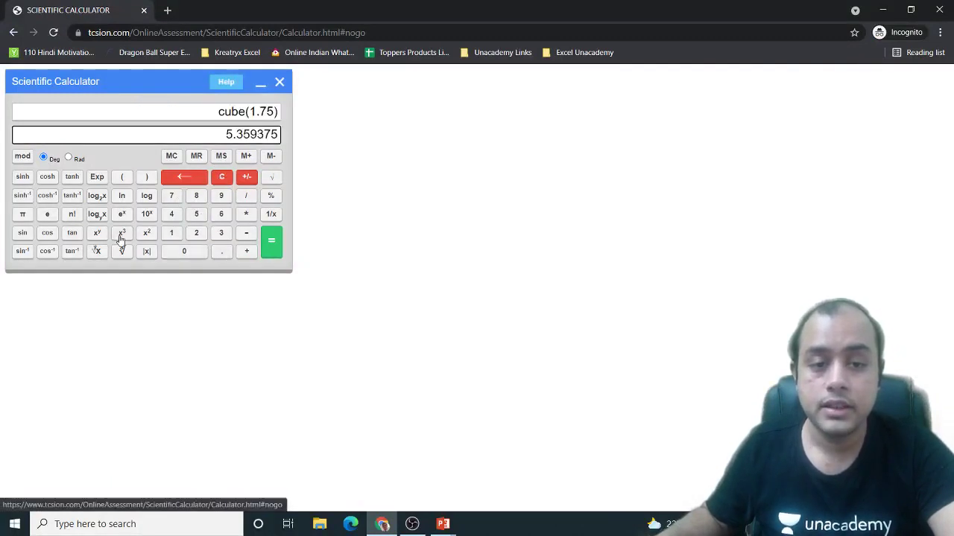
Add the cube of 9.3 to the cube of 1.75 and evaluate the sum.
left_click(246, 252)
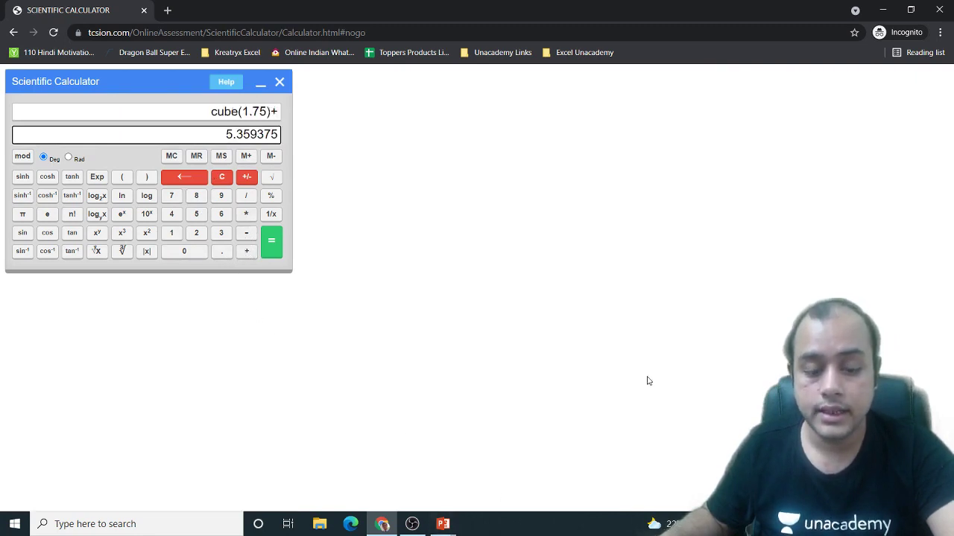
key("alt+Tab")
key("alt+Tab")
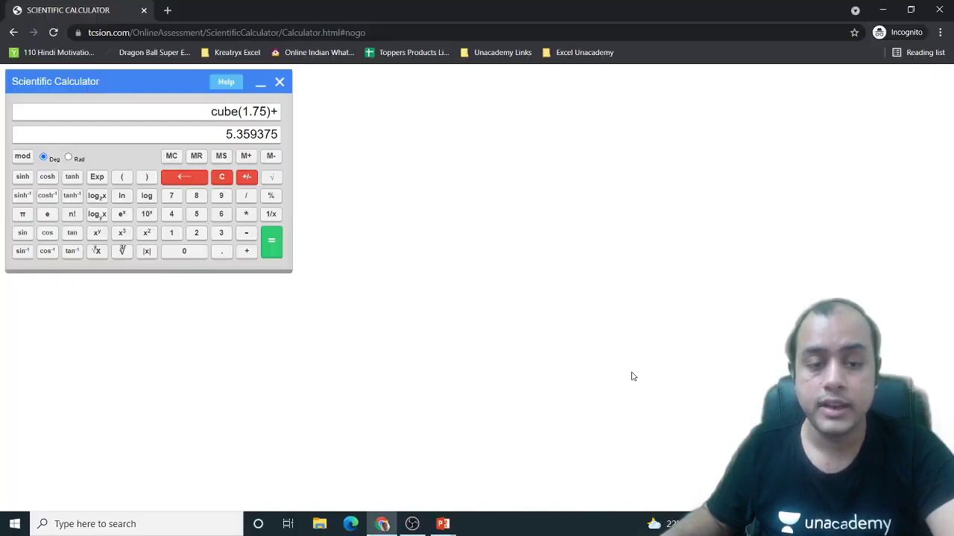
left_click(218, 196)
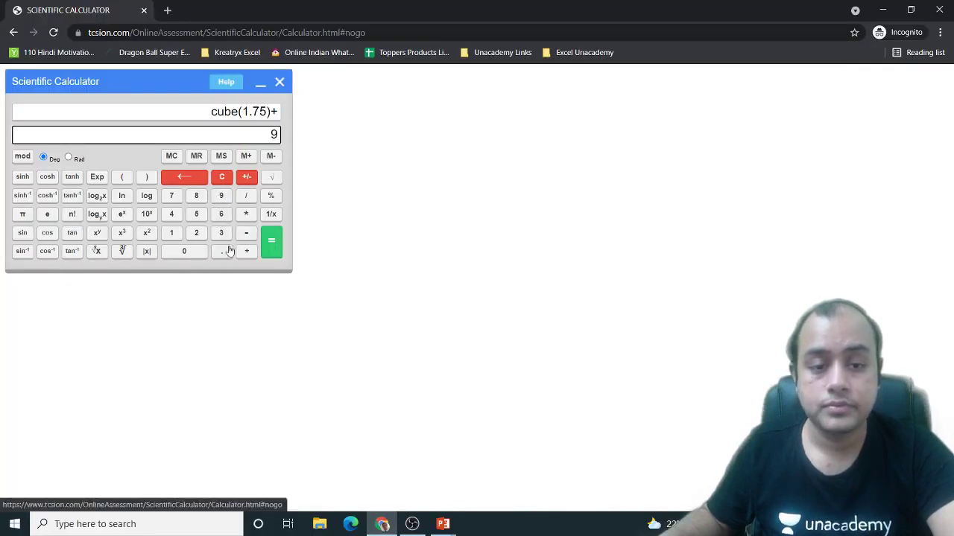
left_click(224, 235)
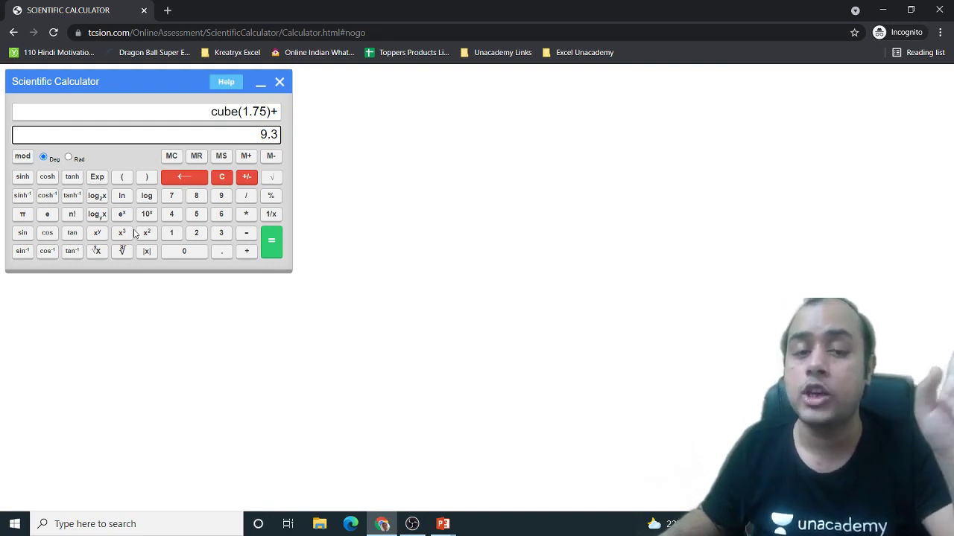
left_click(123, 234)
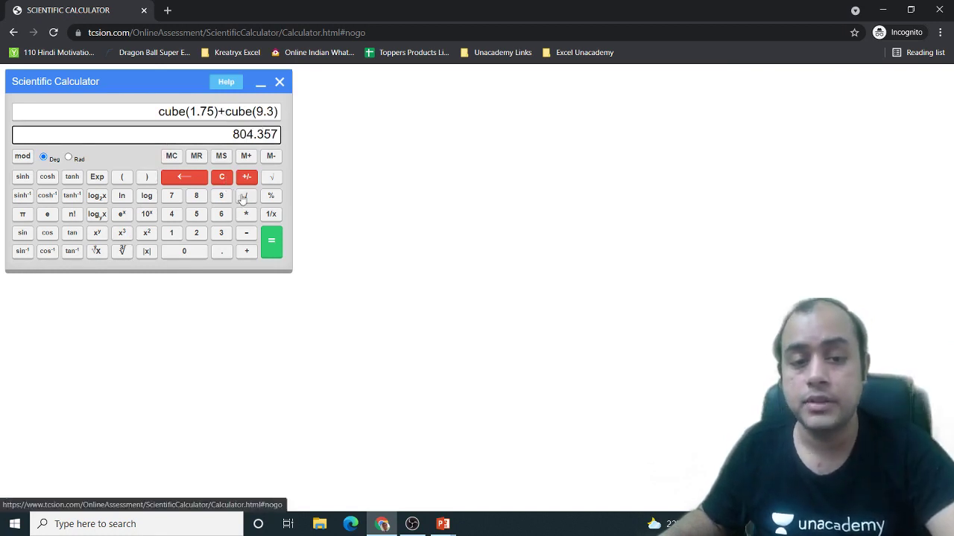
left_click(275, 244)
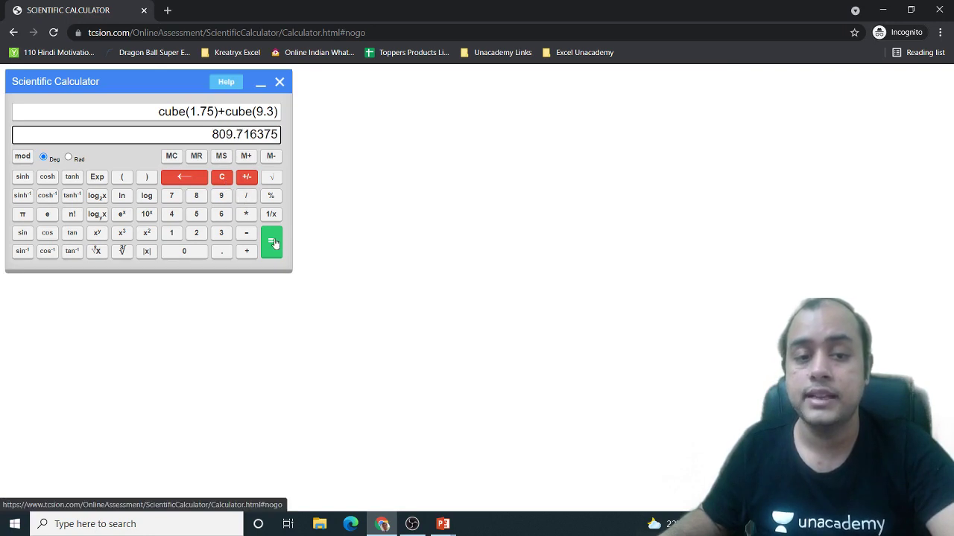
Divide the sum of the two cubes by the cube of 3.67, checking the denominator on the slide.
left_click(246, 196)
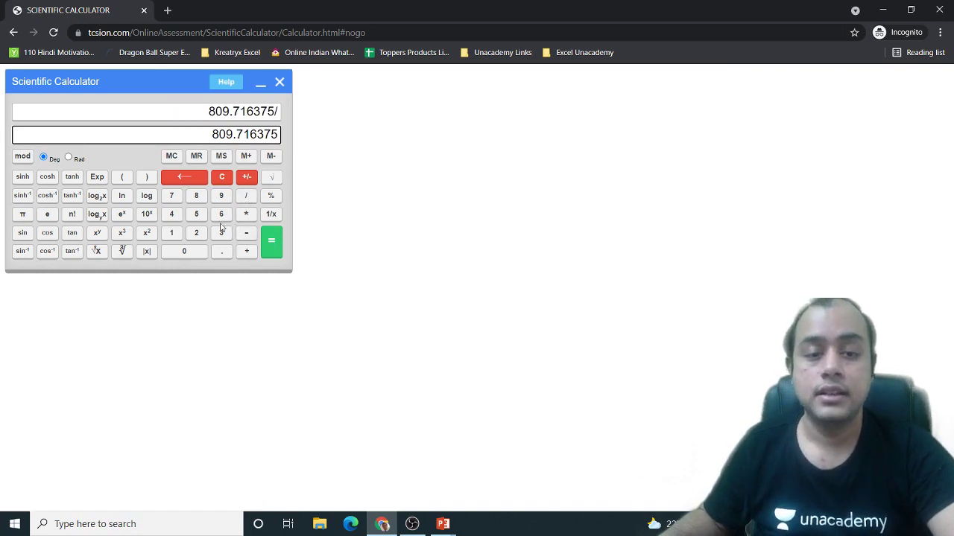
key("alt+Tab")
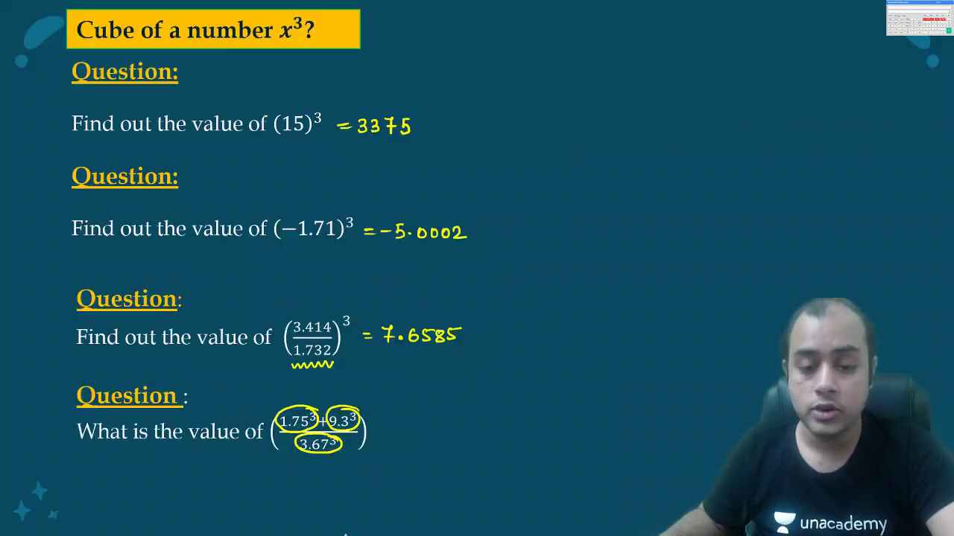
key("alt+Tab")
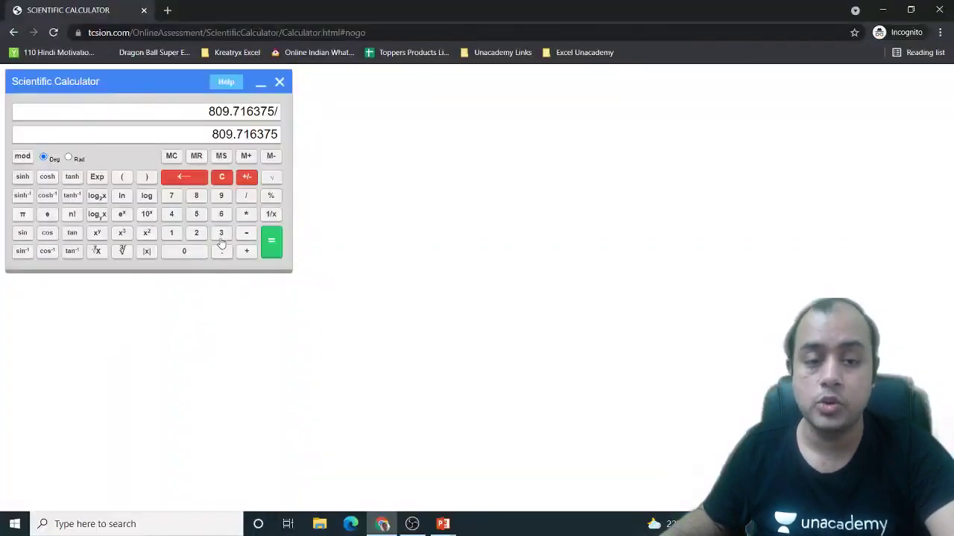
left_click(222, 234)
left_click(219, 216)
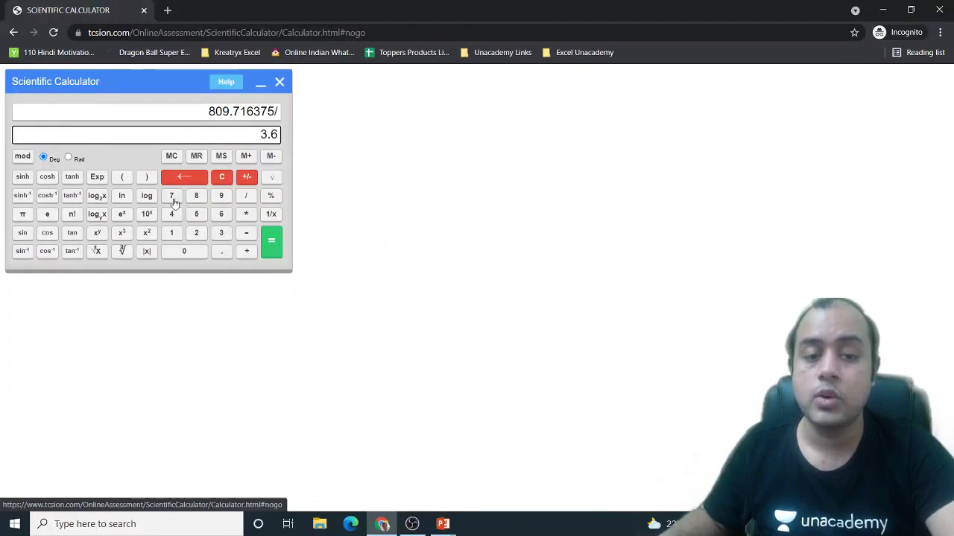
left_click(172, 198)
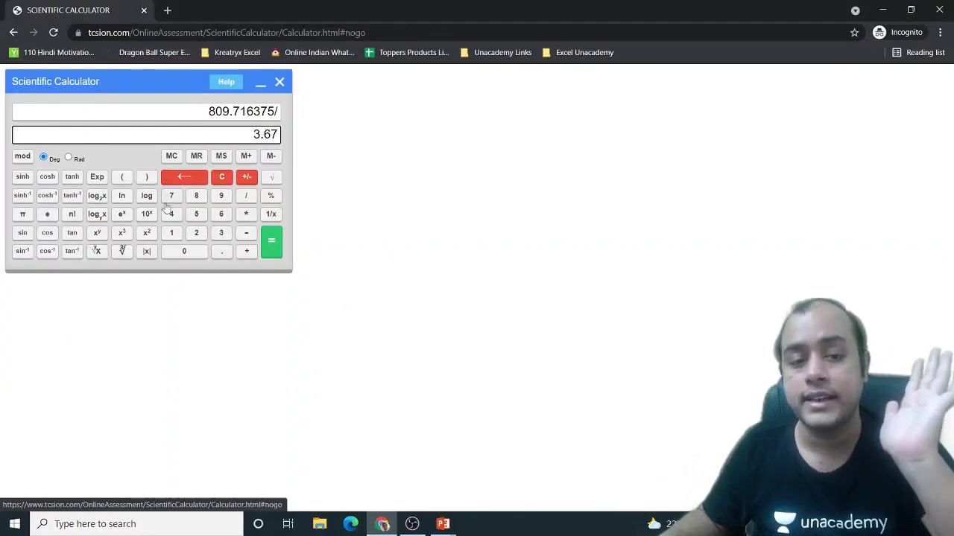
left_click(123, 234)
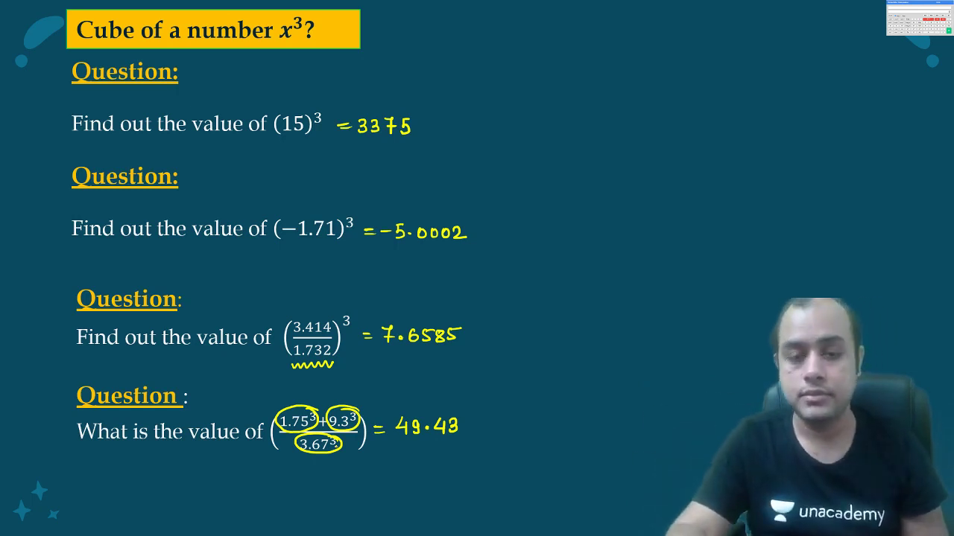
Advance to the square root slide, then clear the calculator and compute the square root of 169.
key("Right")
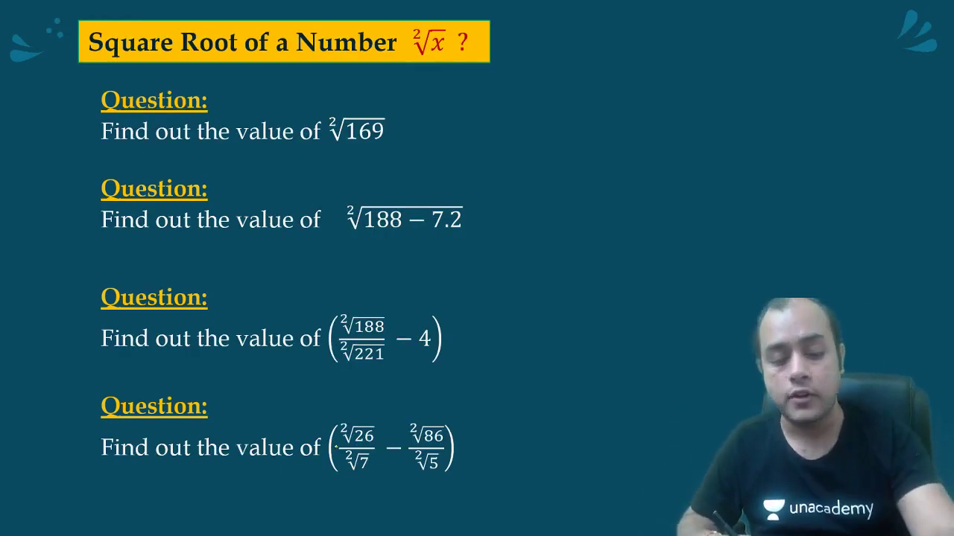
key("alt+Tab")
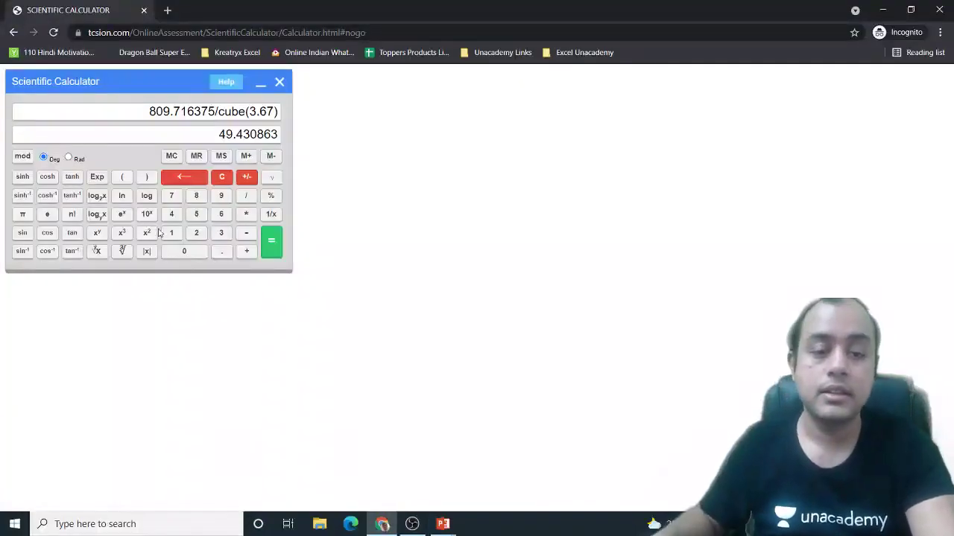
left_click(221, 177)
left_click(171, 234)
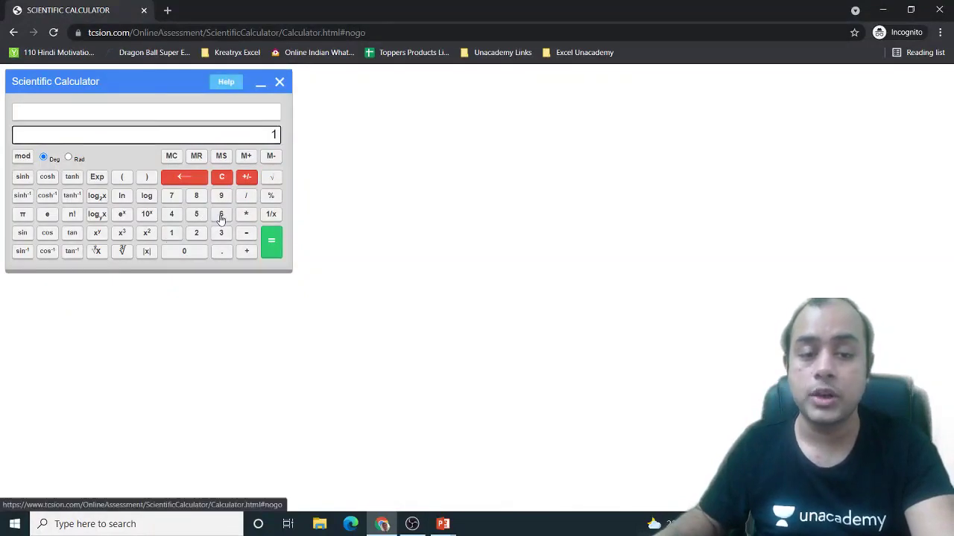
left_click(220, 215)
left_click(220, 196)
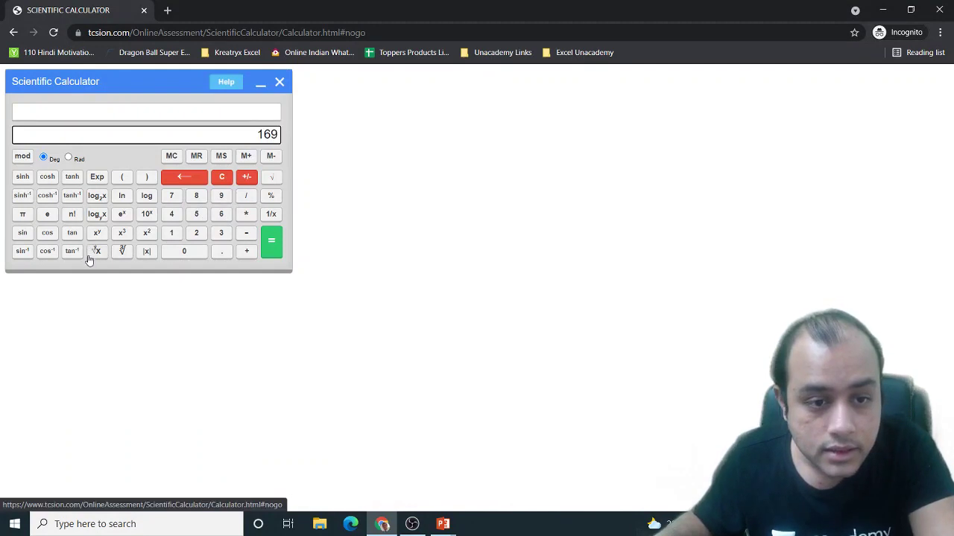
left_click(269, 180)
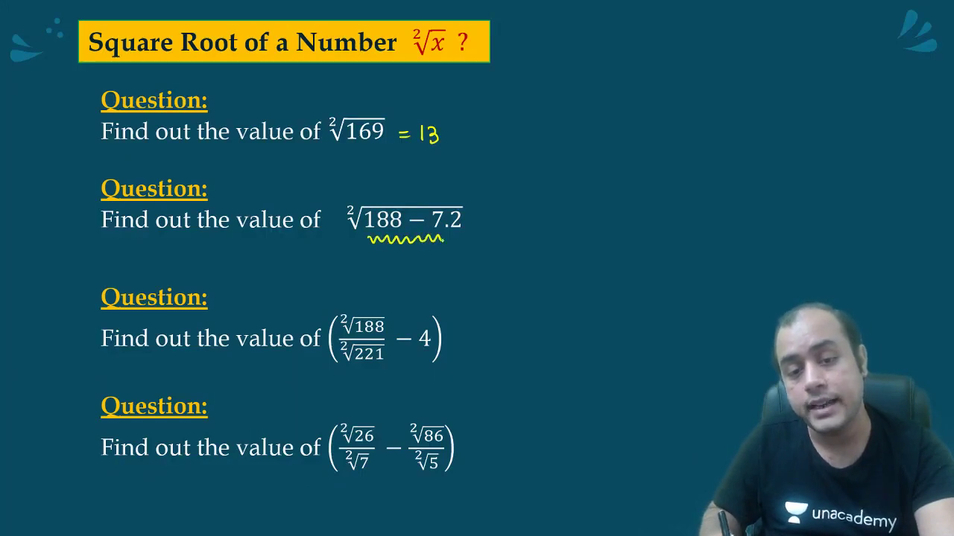
Finish underlining 188 − 7.2 on the slide, then subtract 7.2 from 188 in the calculator and take the square root.
left_click_drag(443, 240, 454, 239)
key("alt+Tab")
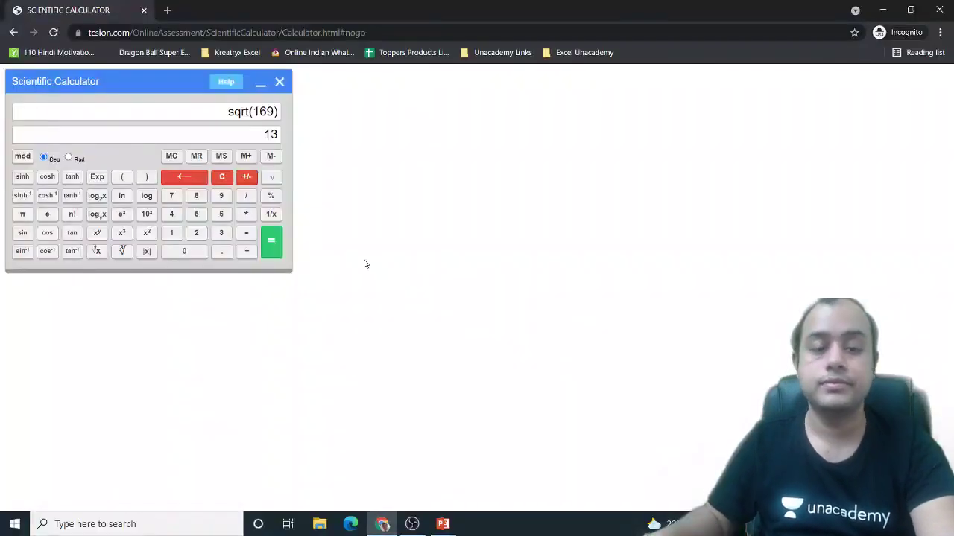
left_click(222, 177)
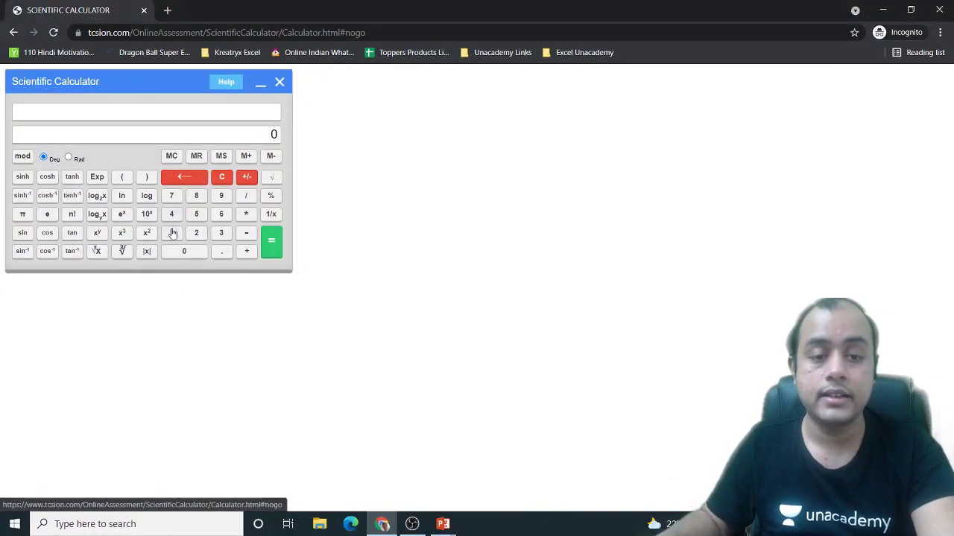
left_click(172, 233)
left_click(196, 195)
left_click(196, 196)
left_click(246, 233)
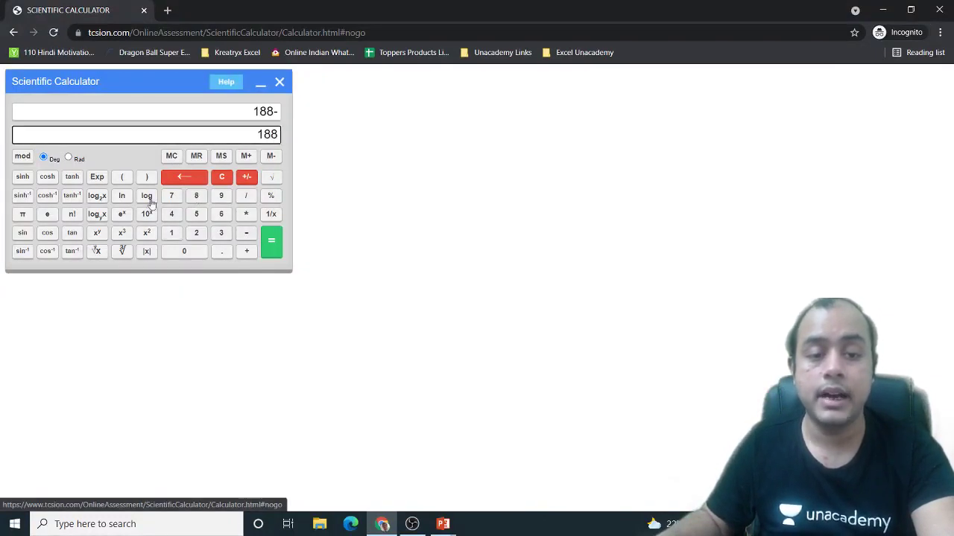
left_click(171, 195)
left_click(196, 232)
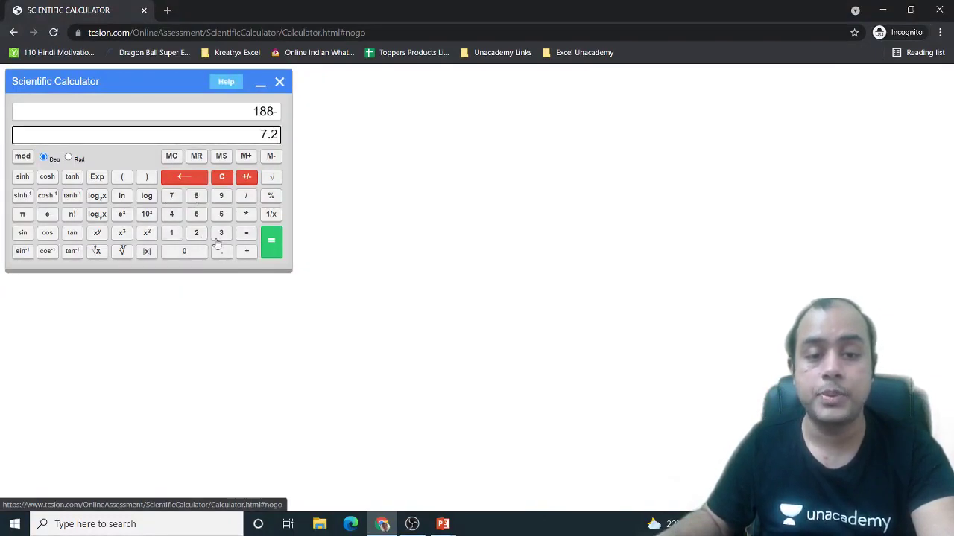
left_click(271, 240)
left_click(272, 179)
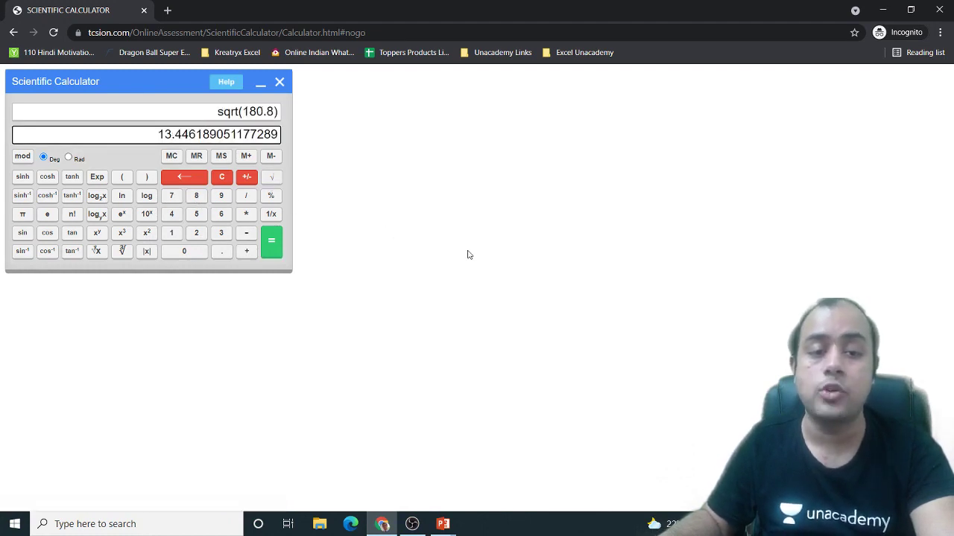
Handwrite "13.4461" under the second question, underline the third question's expression and return to the calculator.
key("alt+Tab")
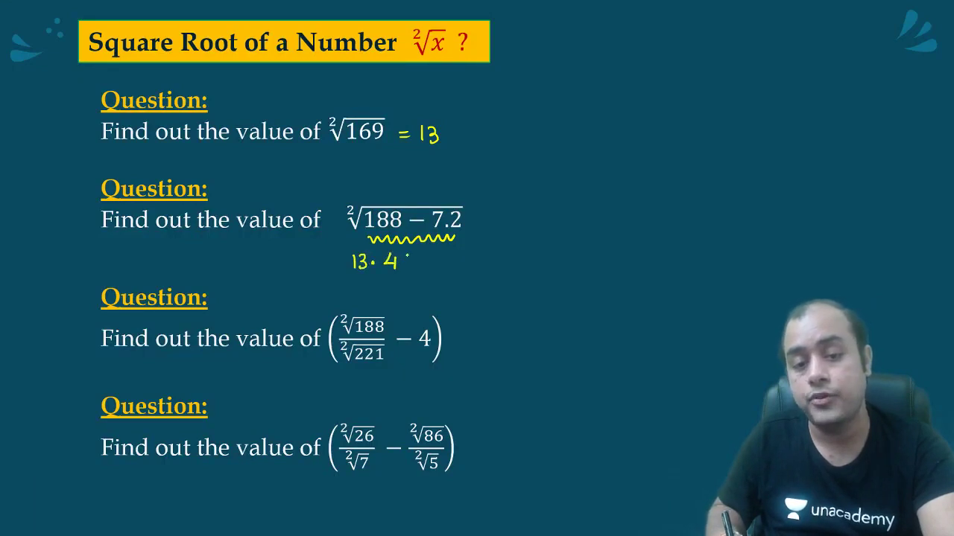
mouse_move(407, 255)
left_mouse_down()
mouse_move(412, 270)
mouse_move(435, 269)
mouse_move(408, 276)
left_mouse_up()
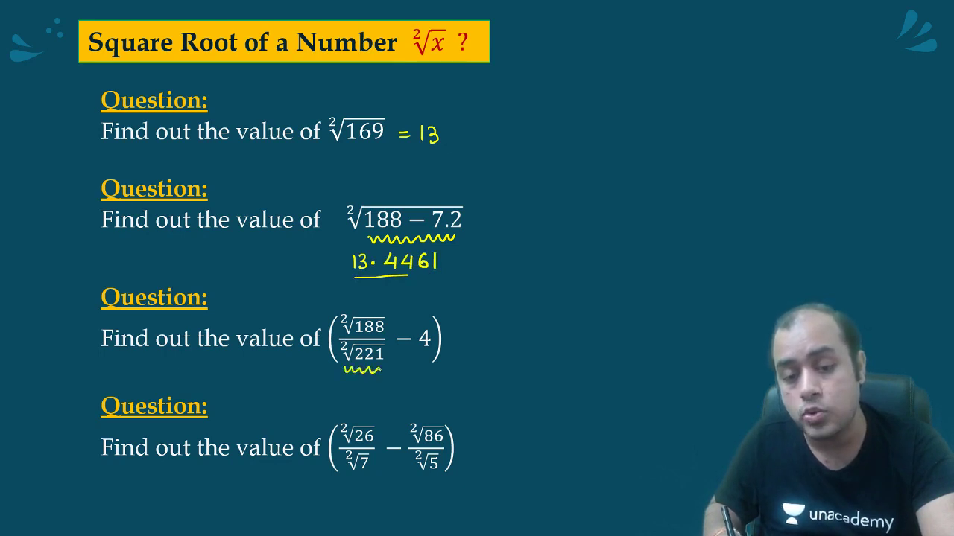
left_click_drag(403, 368, 423, 366)
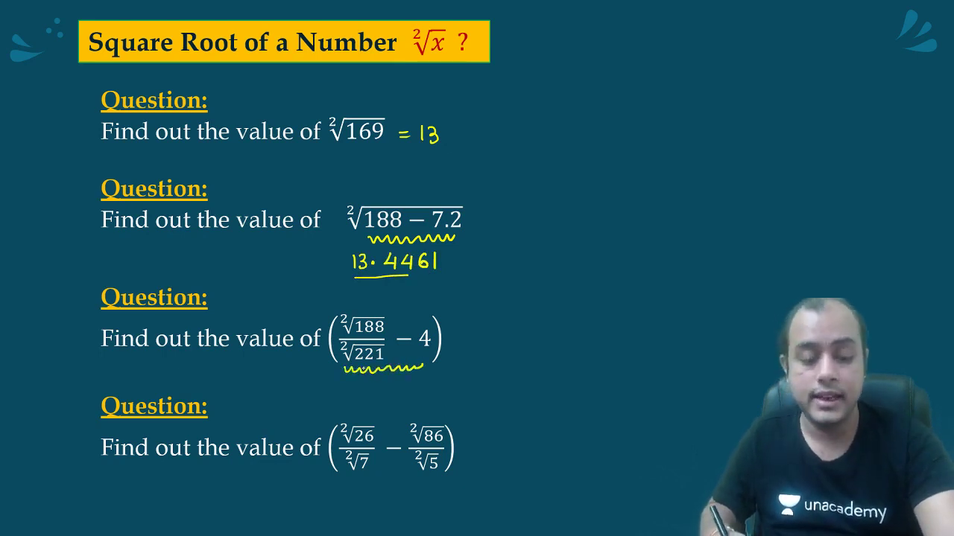
key("alt+Tab")
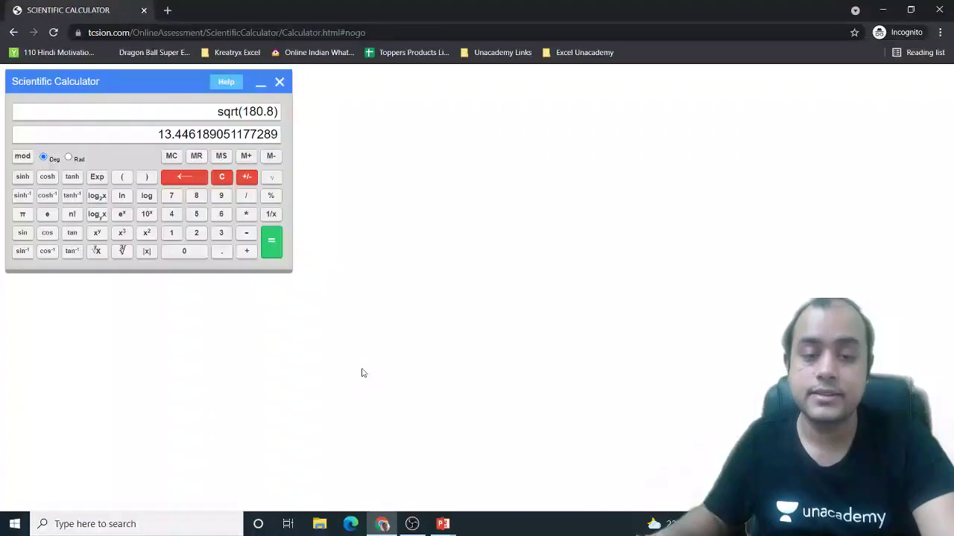
Compute the square root of 188 in the calculator and check the third question's denominator on the slide.
left_click(175, 230)
left_click(196, 196)
left_click(196, 195)
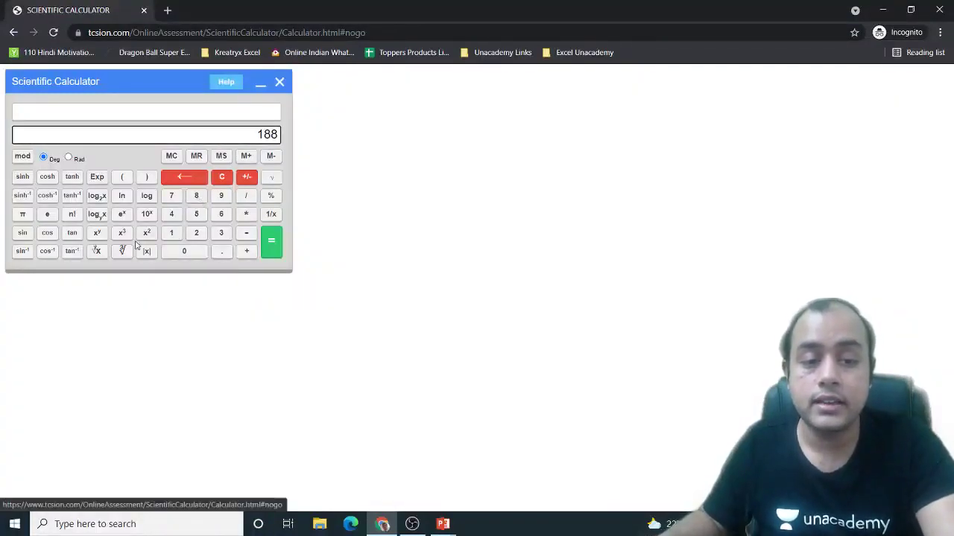
left_click(271, 179)
key("alt+Tab")
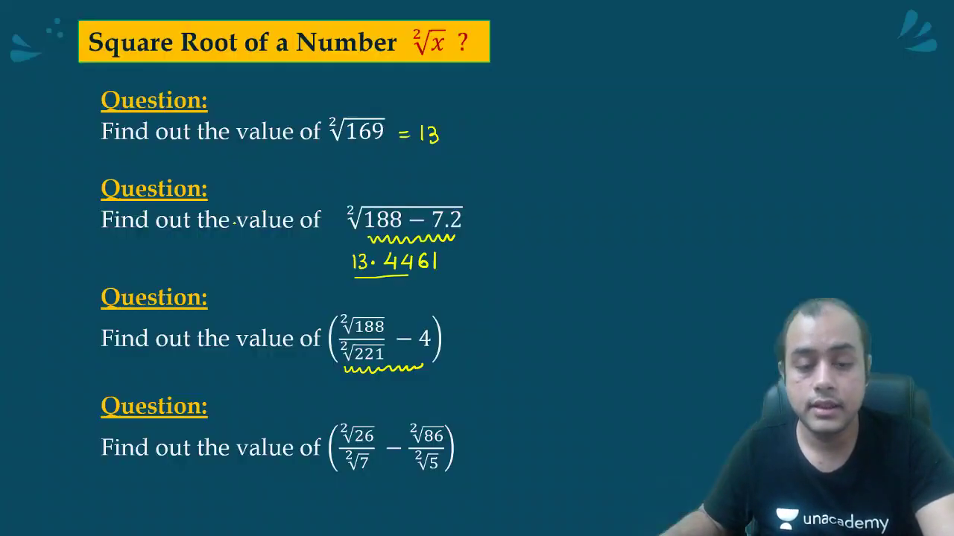
key("alt+Tab")
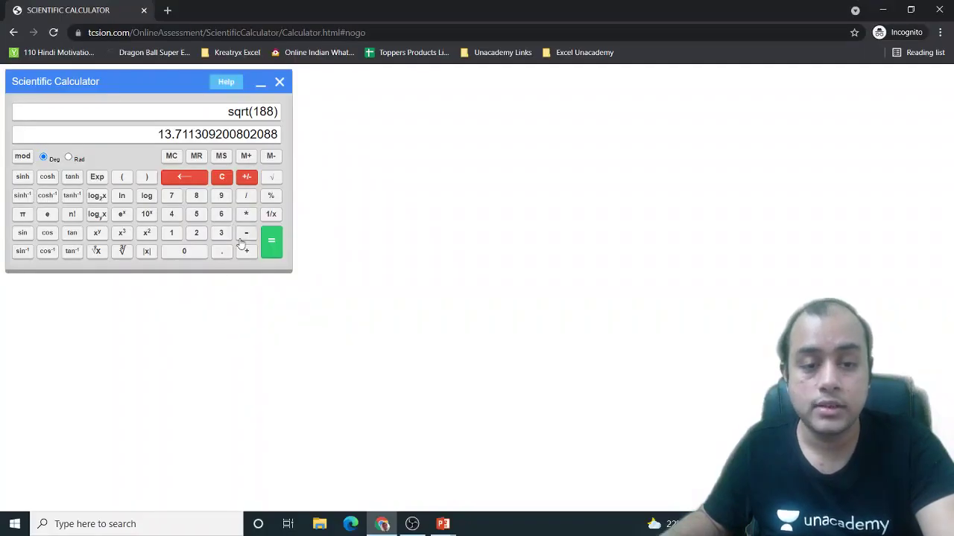
Divide the square root of 188 by the square root of 221 and evaluate the quotient.
left_click(246, 195)
left_click(198, 233)
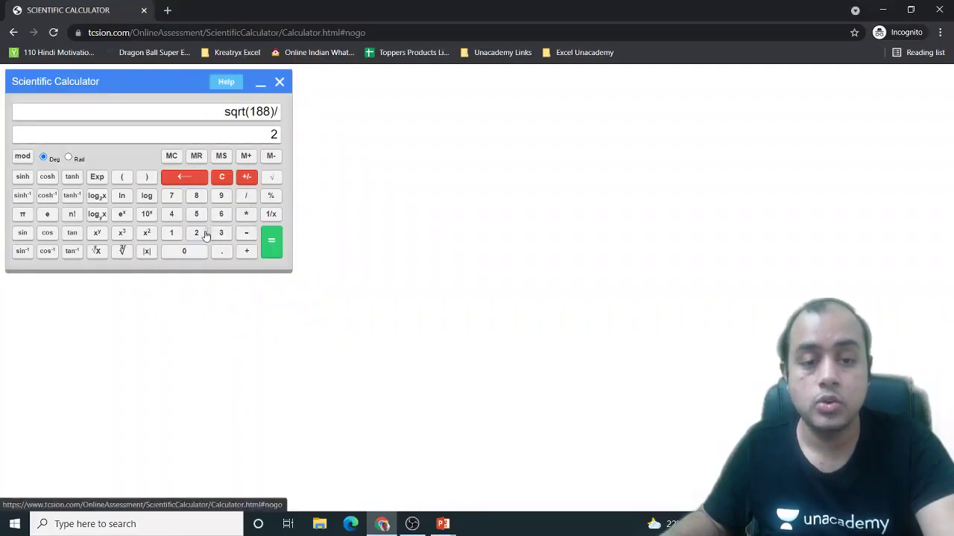
left_click(195, 233)
left_click(178, 236)
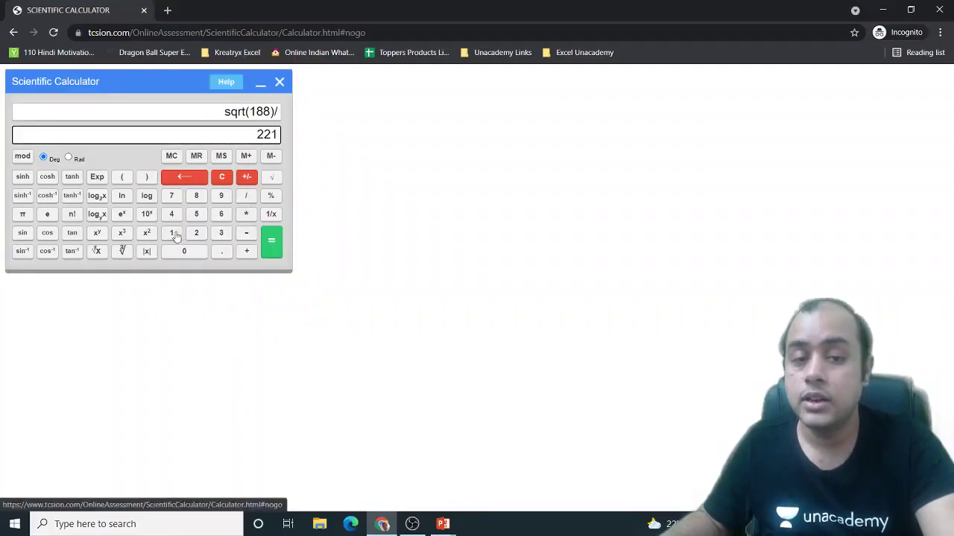
left_click(271, 179)
left_click(272, 251)
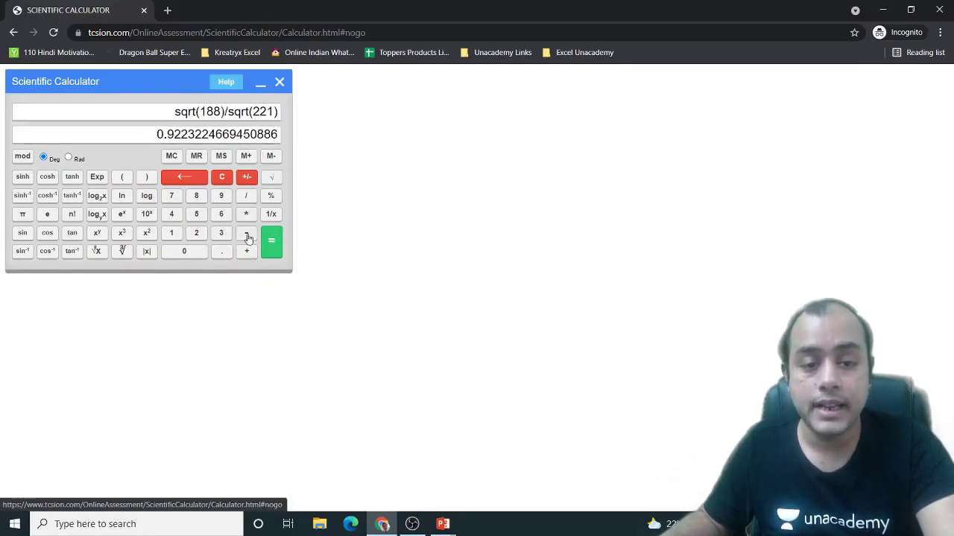
Subtract 4 from the quotient and evaluate the difference.
left_click(246, 234)
left_click(173, 217)
left_click(270, 249)
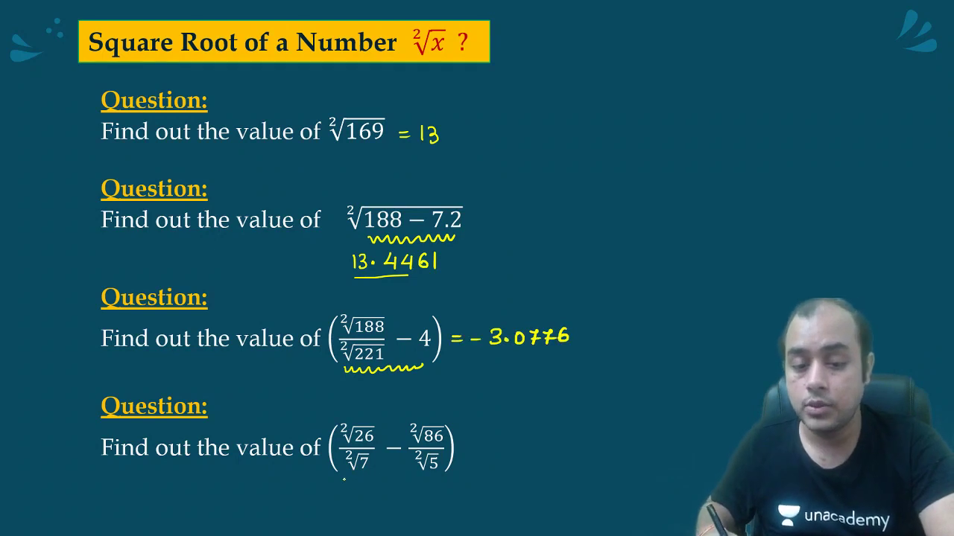
Underline the fourth question's expression on the slide, then clear the calculator and compute the square root of 26.
left_click_drag(356, 477, 437, 474)
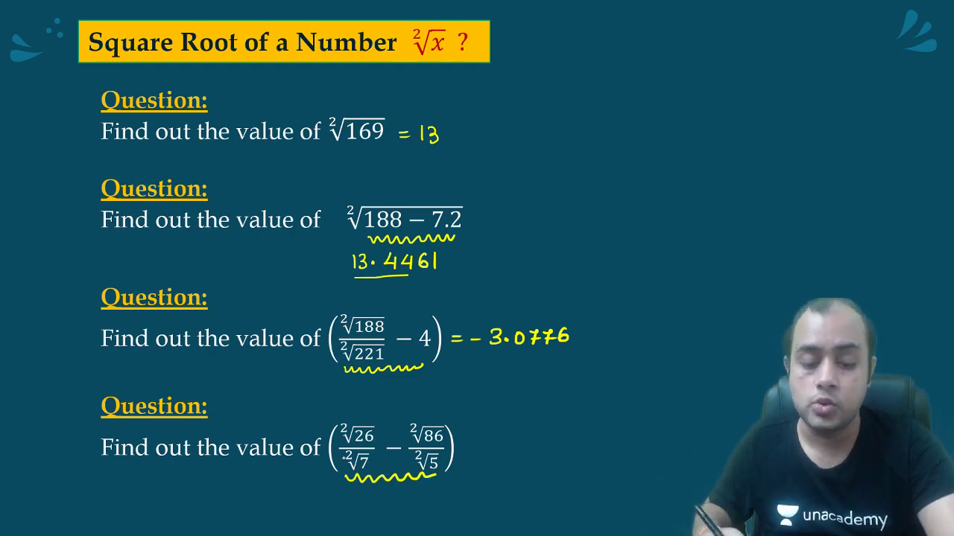
key("alt+Tab")
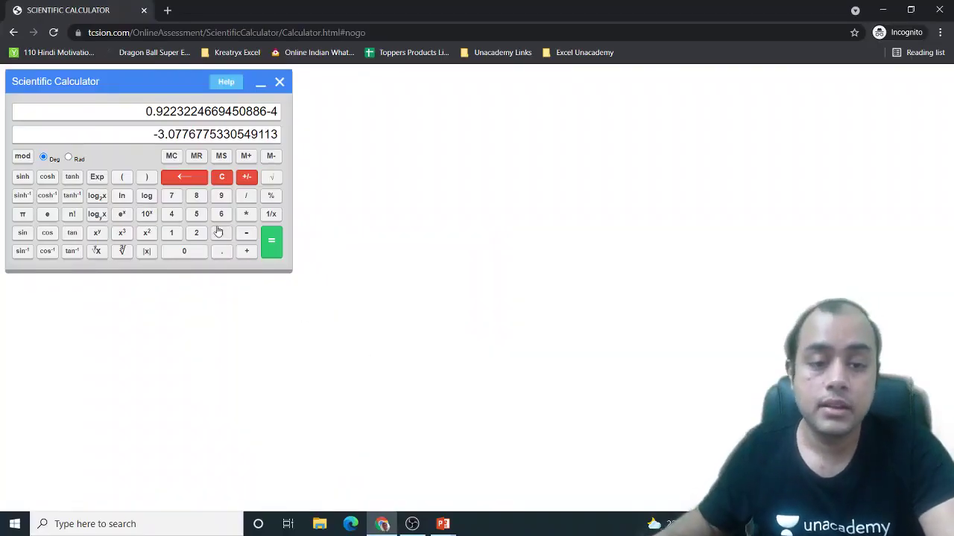
left_click(221, 178)
left_click(196, 232)
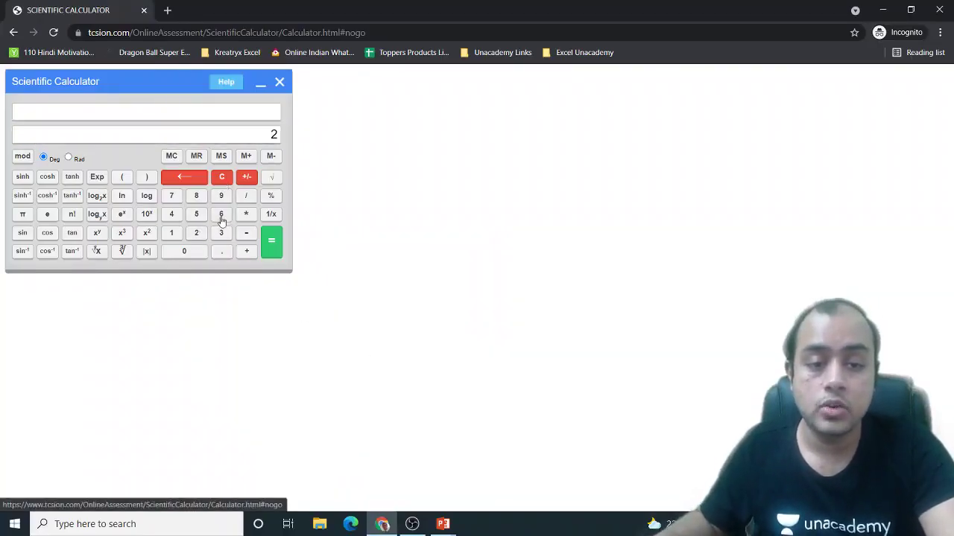
left_click(220, 214)
left_click(273, 179)
Divide the square root of 26 by the square root of 7 and evaluate the quotient.
left_click(246, 196)
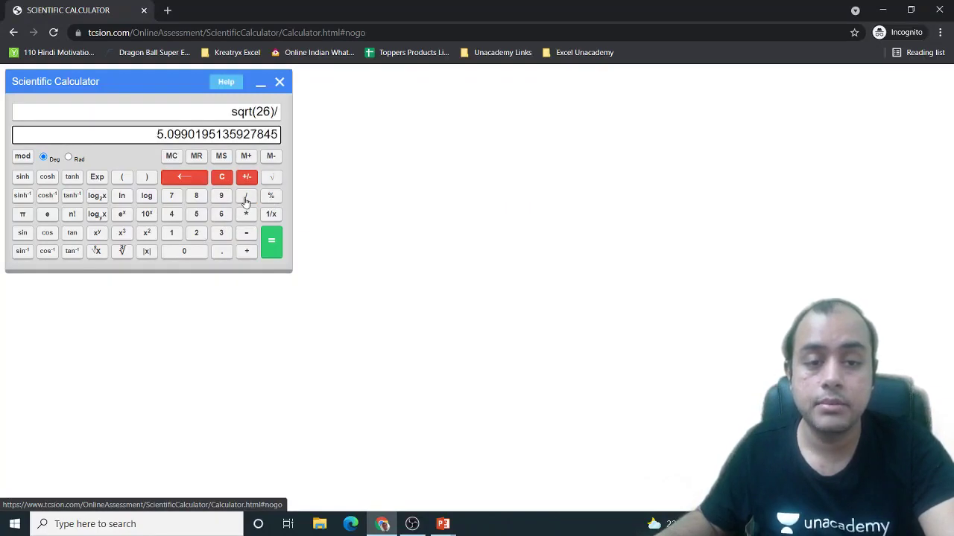
left_click(172, 196)
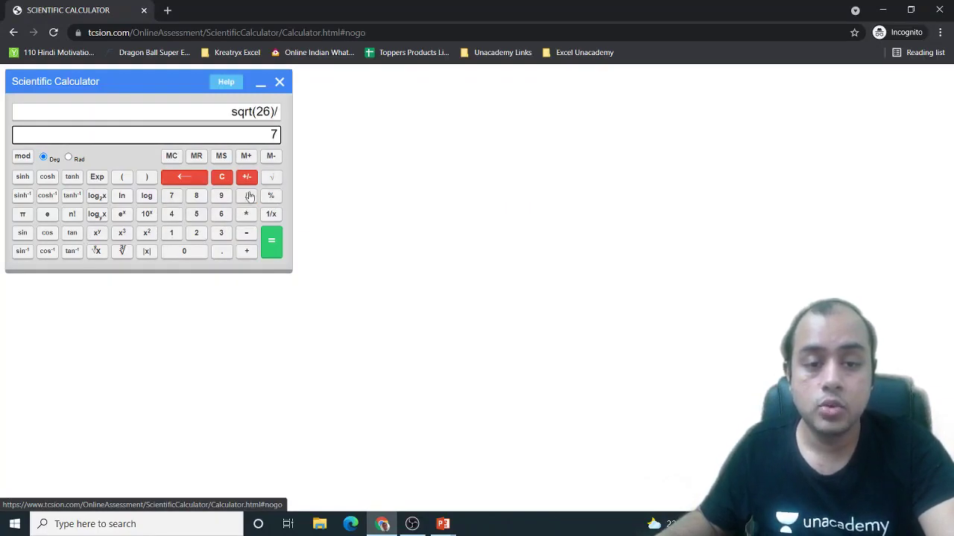
left_click(271, 177)
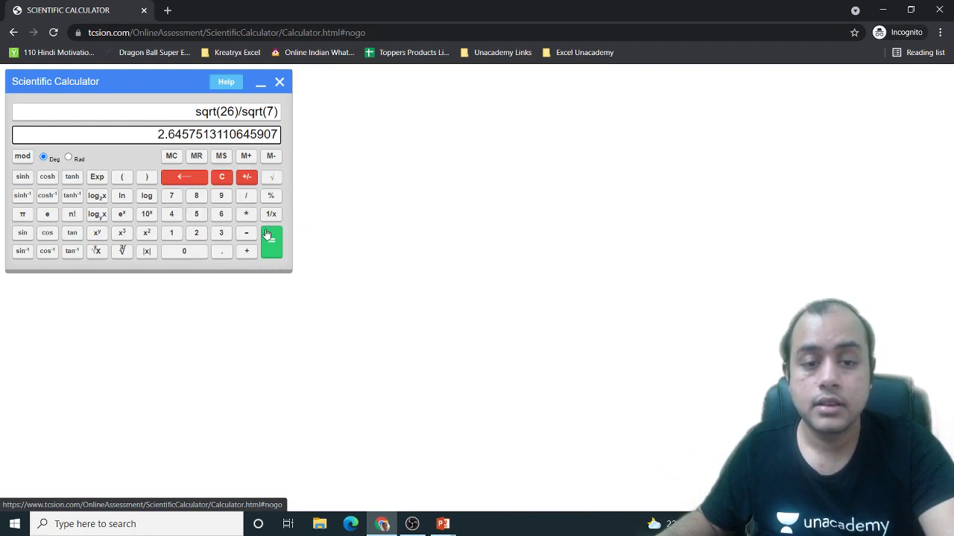
left_click(267, 235)
Subtract the square root of 86 divided by the square root of 5 from the quotient and evaluate the result.
left_click(244, 234)
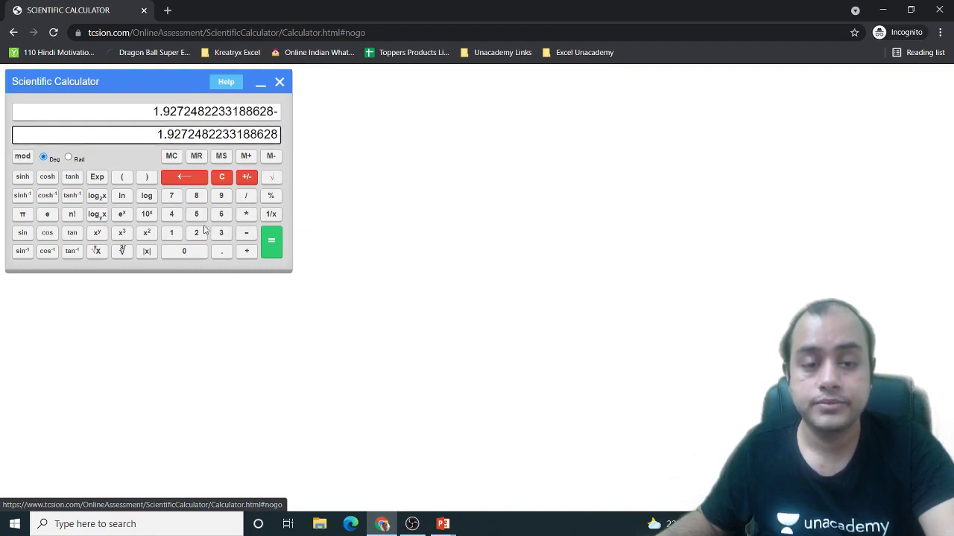
key("alt+Tab")
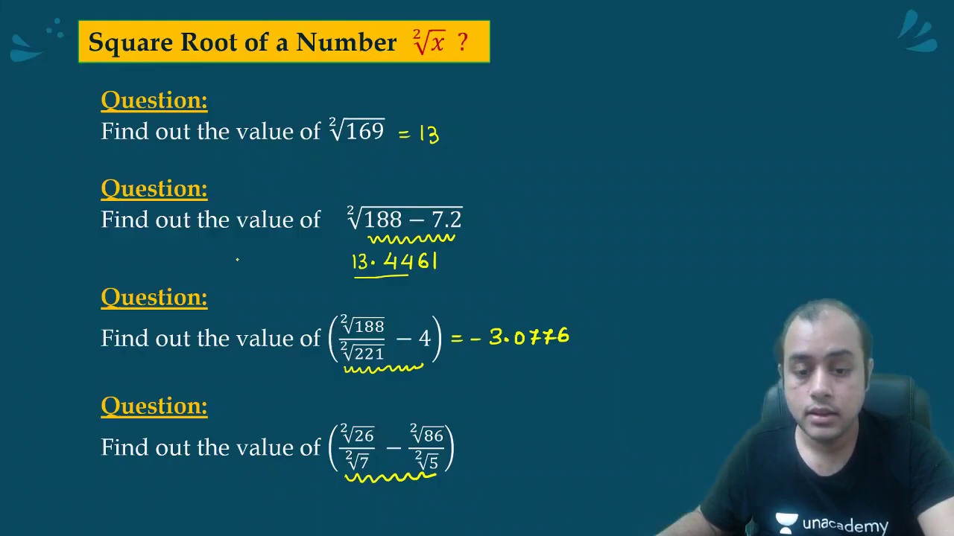
key("alt+Tab")
left_click(197, 196)
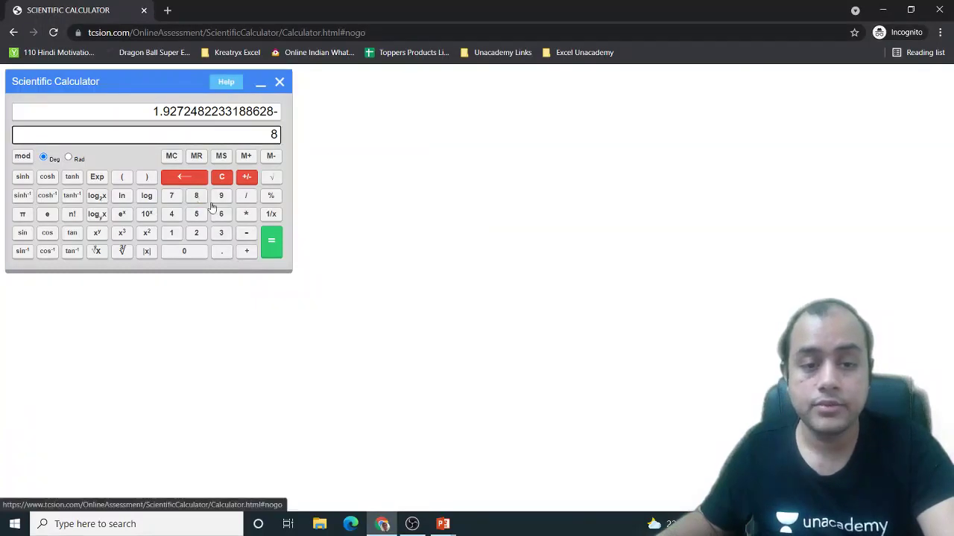
left_click(221, 215)
left_click(270, 179)
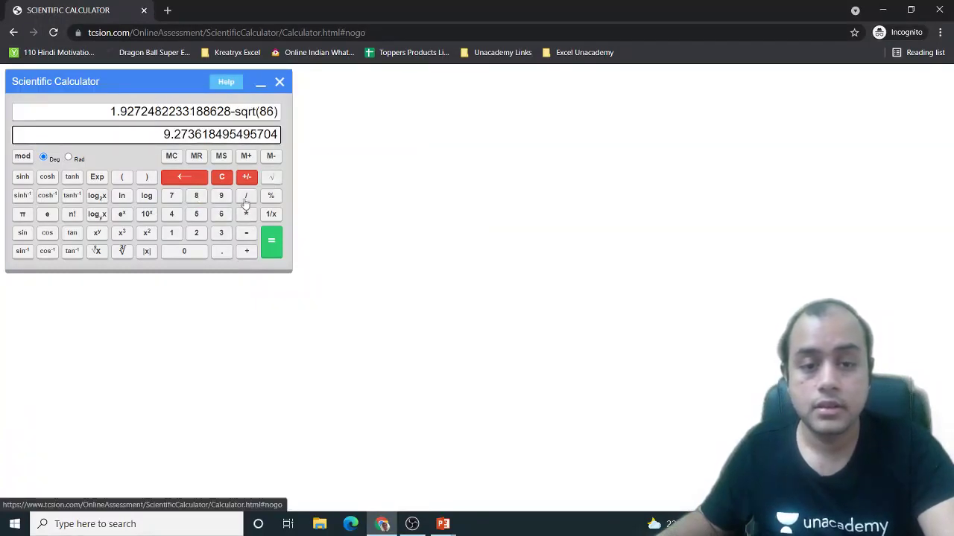
left_click(246, 197)
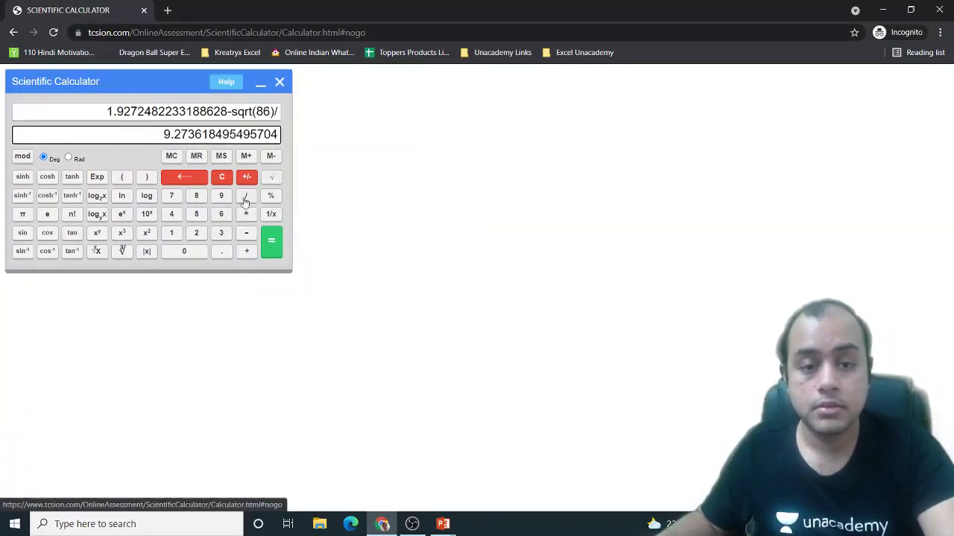
left_click(198, 214)
left_click(269, 182)
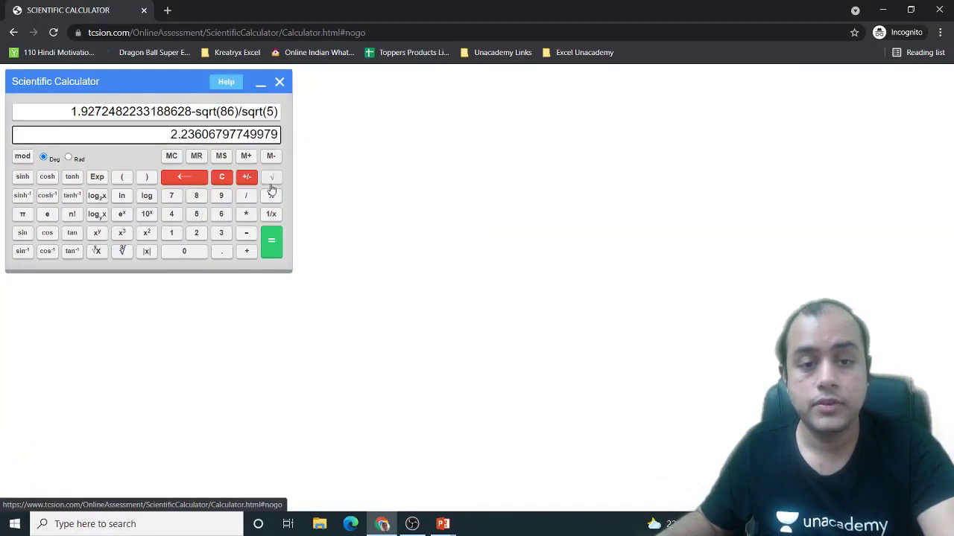
left_click(272, 244)
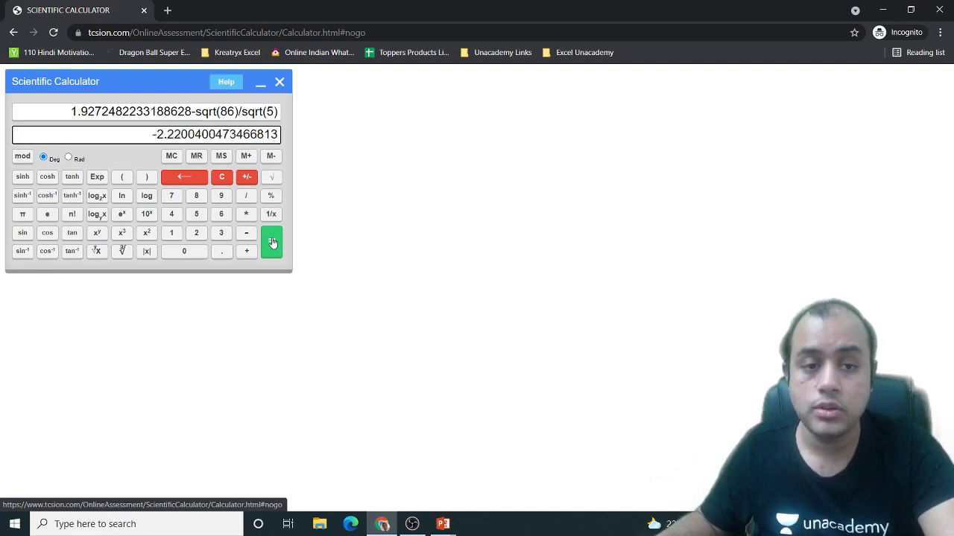
Write = -2.22 beside the fourth square root question on the slide and advance to the cube root slide.
key("alt+Tab")
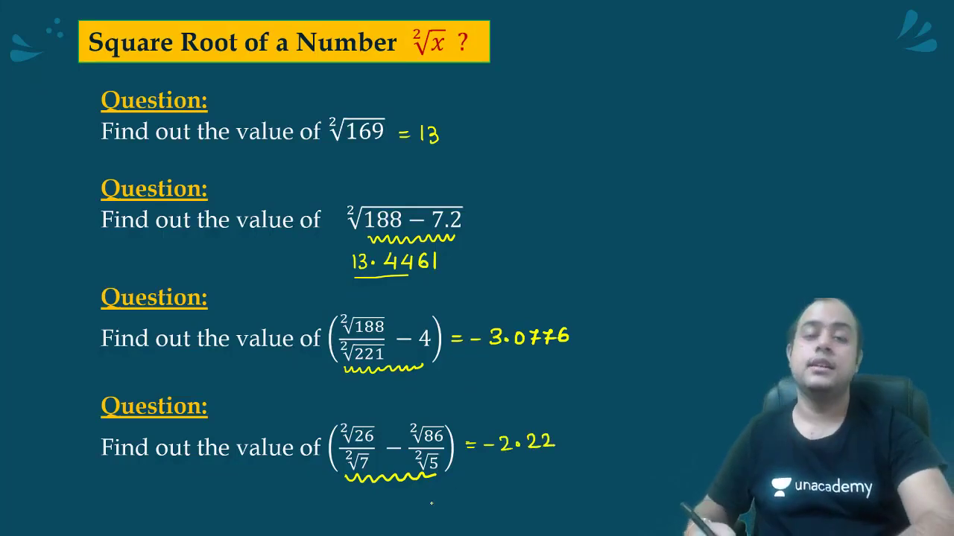
key("Right")
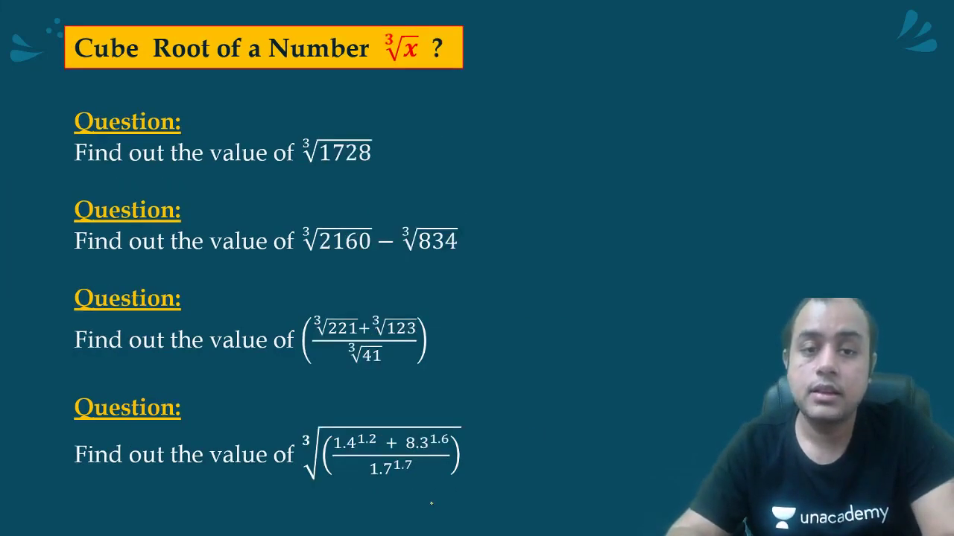
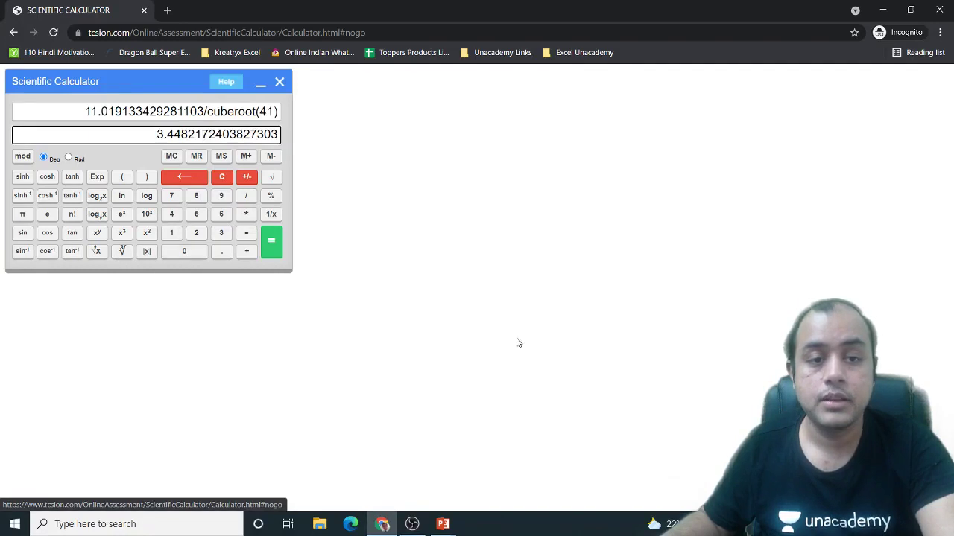
Evaluate the third question's quotient, then write = 3.1956 beside it and underline the bases in the fourth question on the slide.
left_click(272, 240)
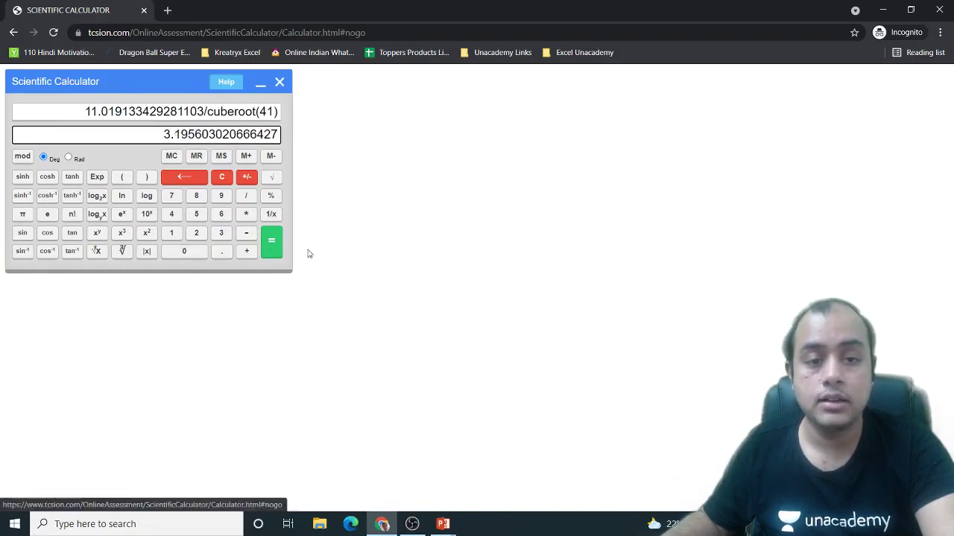
key("alt+Tab")
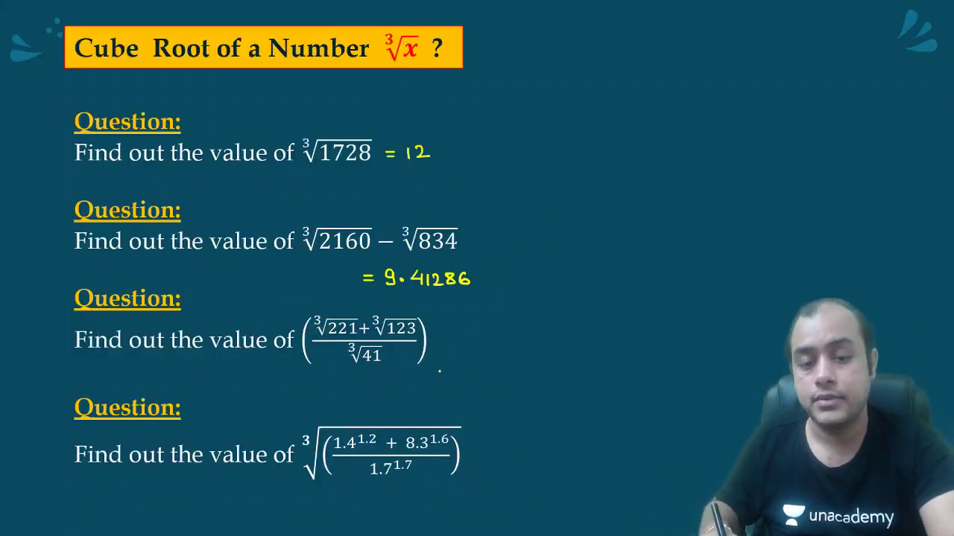
left_click_drag(439, 332, 452, 332)
mouse_move(441, 336)
left_mouse_down()
mouse_move(465, 328)
mouse_move(497, 340)
left_mouse_up()
mouse_move(511, 327)
left_mouse_down()
mouse_move(509, 339)
mouse_move(525, 334)
left_mouse_up()
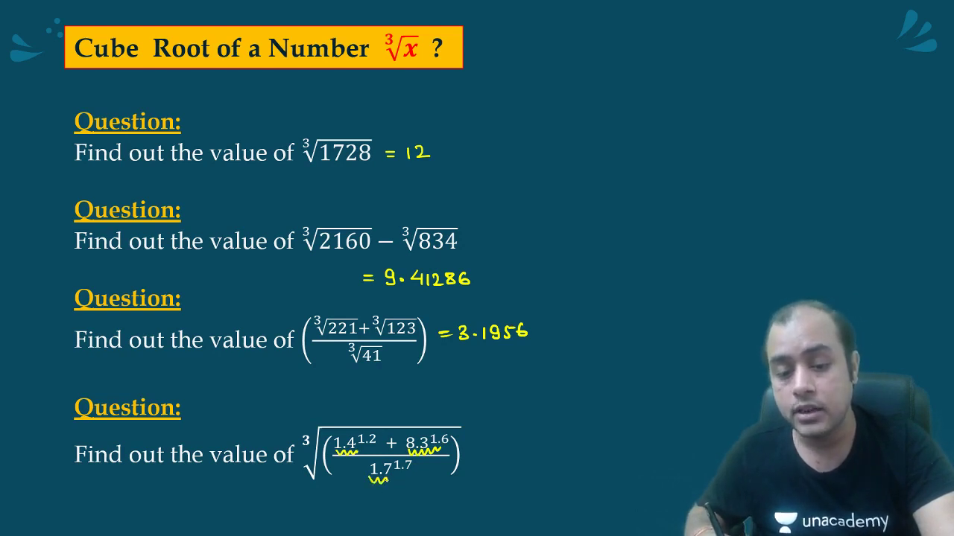
left_click_drag(386, 481, 399, 481)
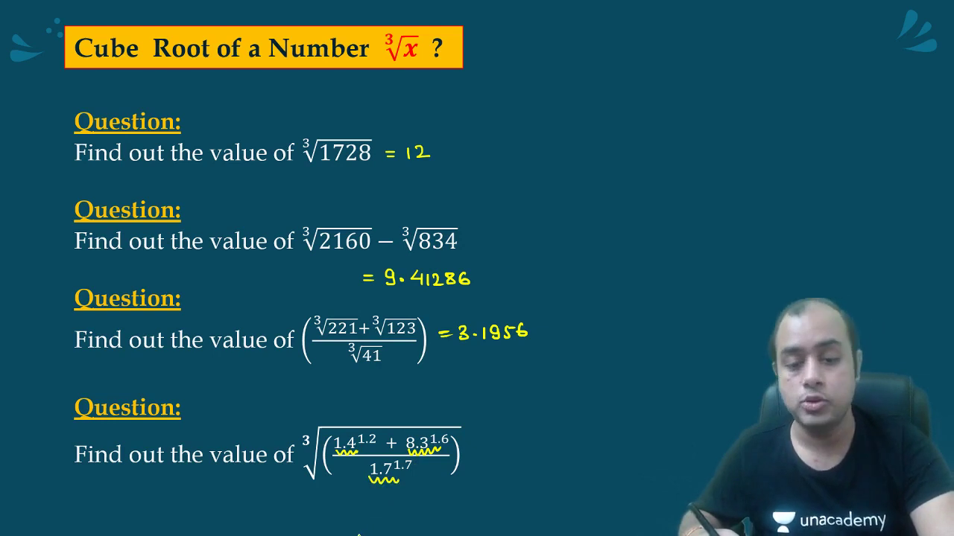
Enter 1.4 raised to the power 1.2 in the calculator and check the fourth question's expression on the slide.
key("alt+Tab")
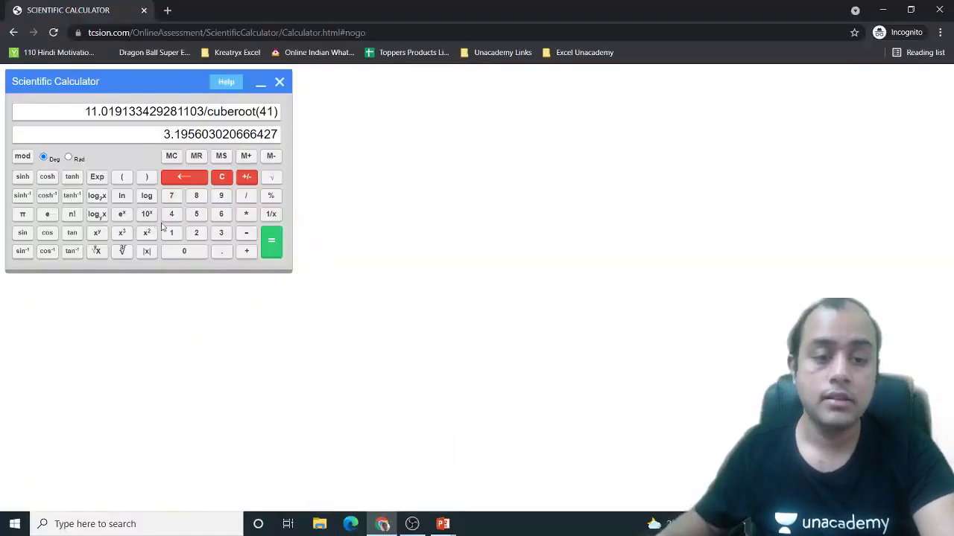
left_click(172, 232)
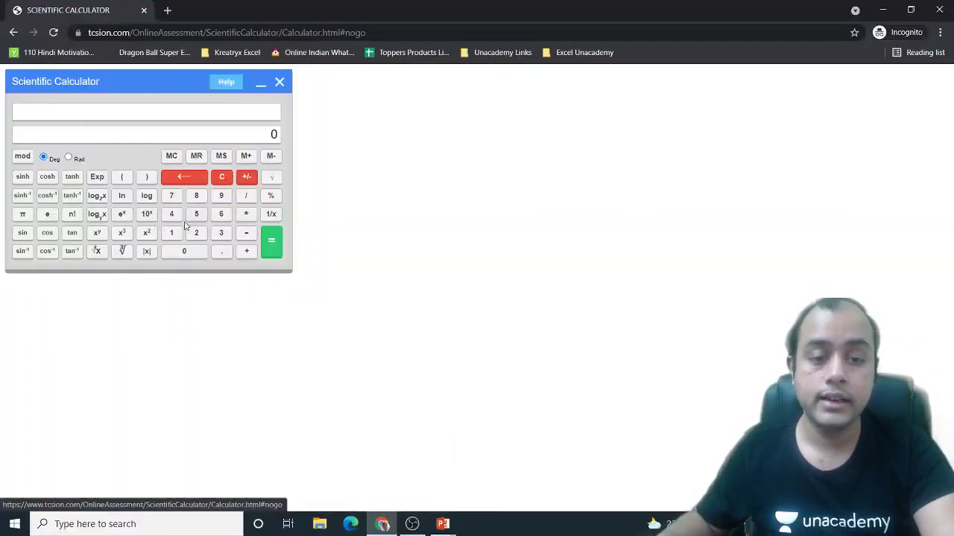
left_click(220, 251)
left_click(171, 214)
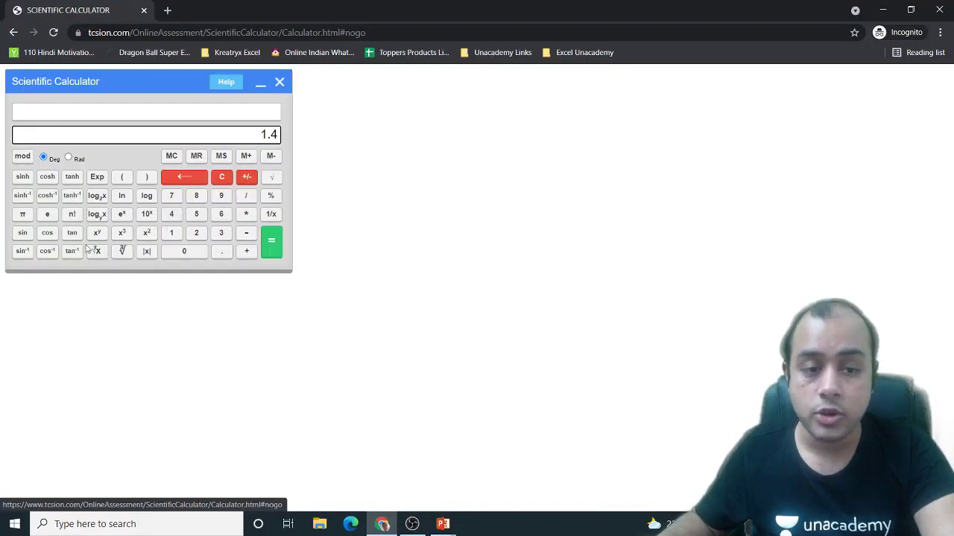
left_click(96, 234)
left_click(172, 234)
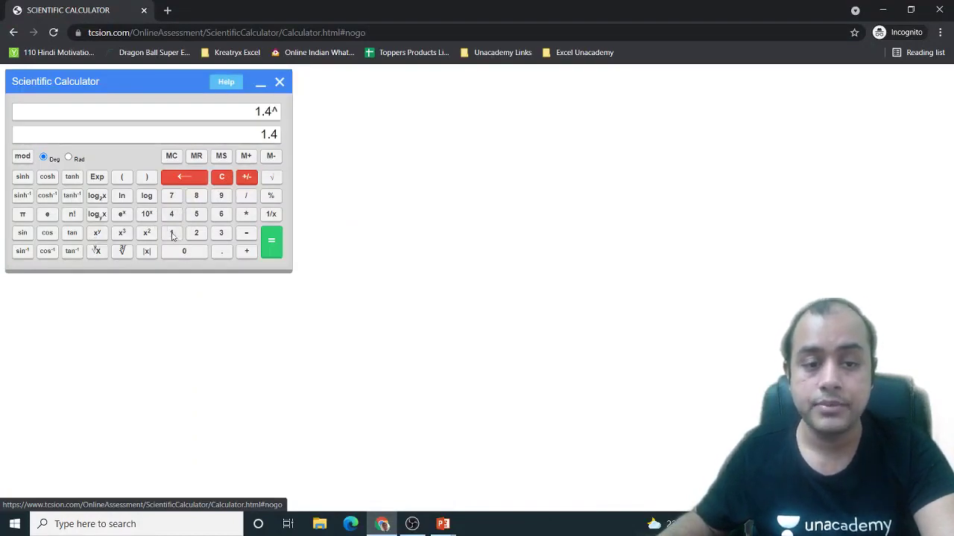
left_click(220, 251)
left_click(196, 232)
key("alt+Tab")
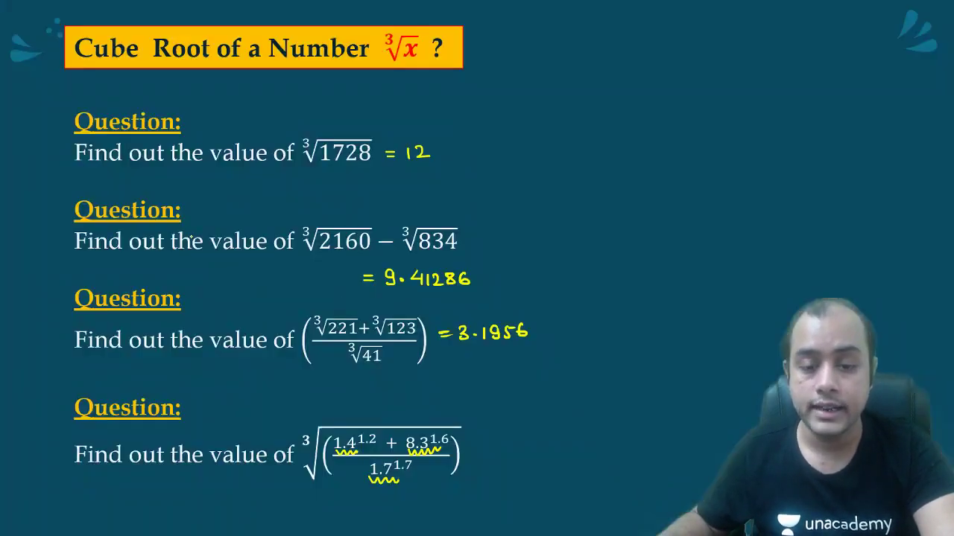
key("alt+Tab")
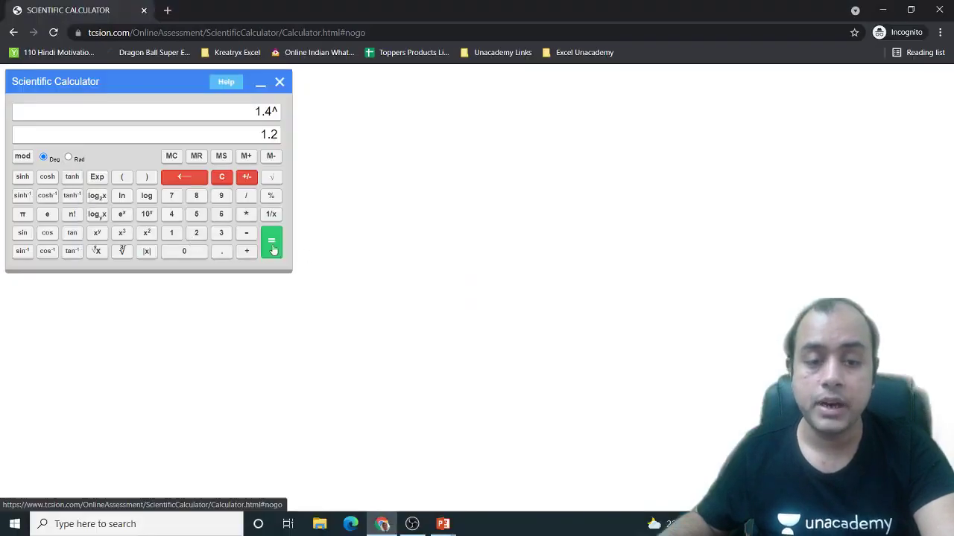
Add 8.3 raised to the power 1.6 to the entered power and evaluate the sum.
left_click(248, 251)
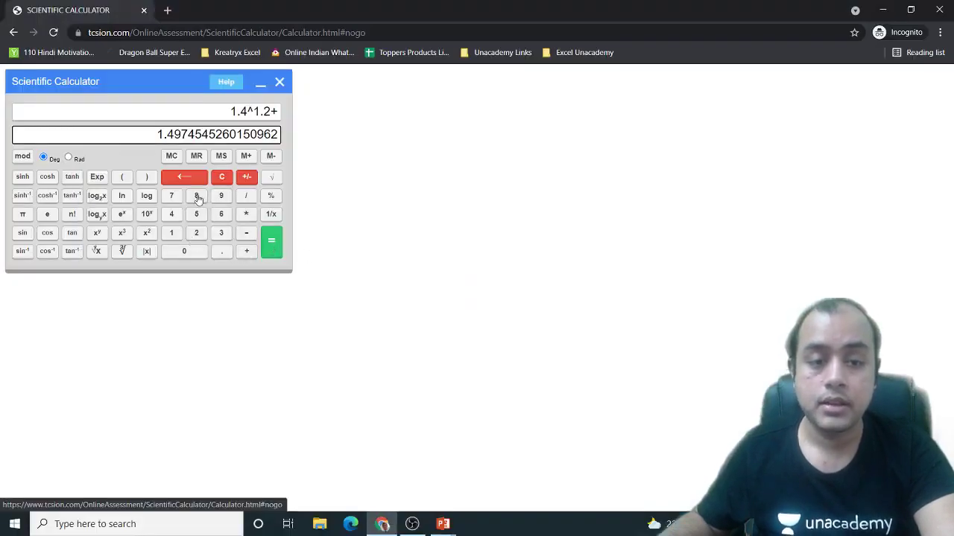
left_click(196, 196)
left_click(221, 251)
left_click(220, 233)
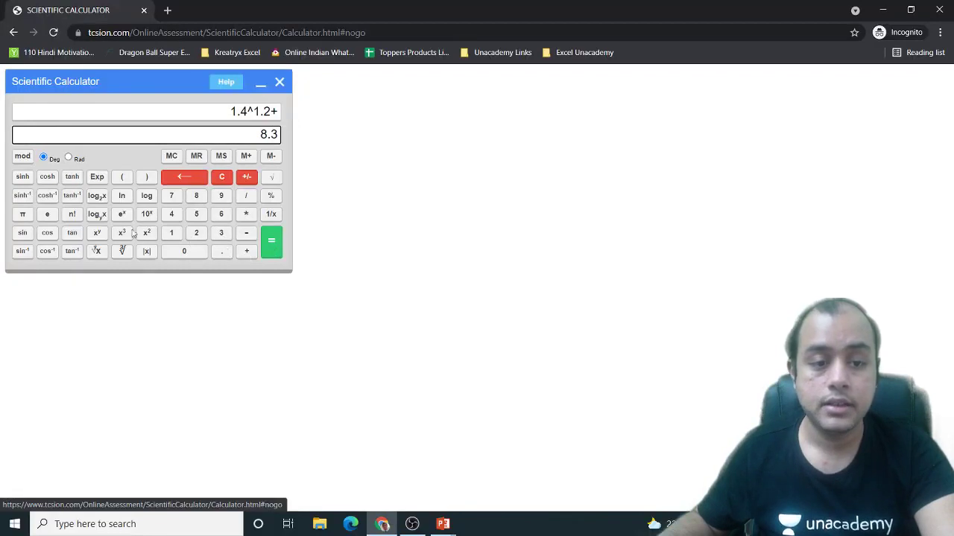
left_click(96, 233)
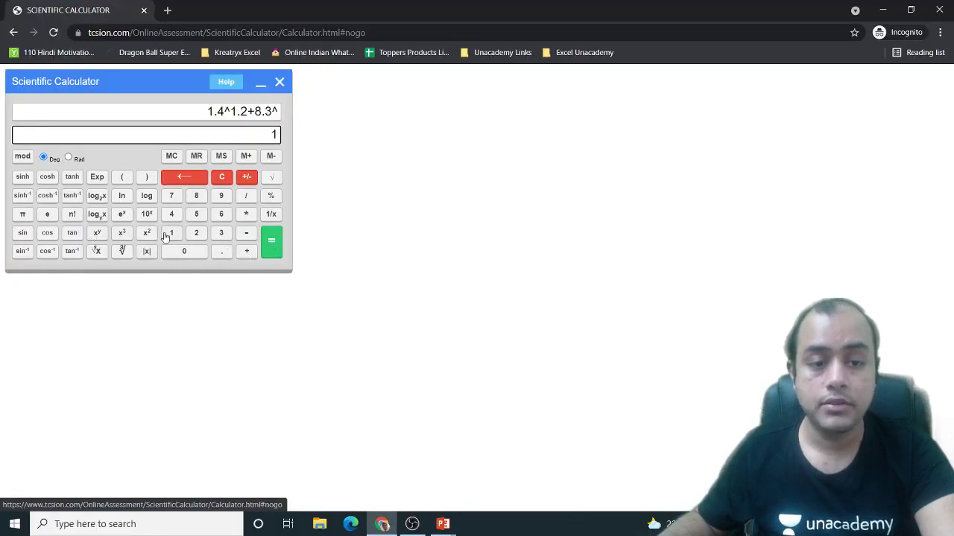
left_click(221, 252)
left_click(221, 215)
left_click(273, 246)
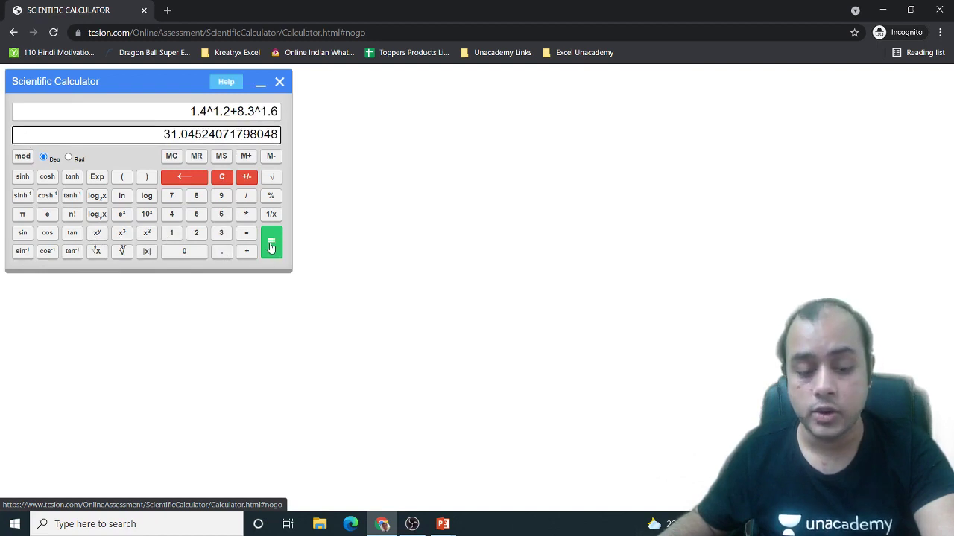
Check the fourth question's denominator on the slide, then compute 1.7 raised to the power 1.7 in the calculator.
key("alt+Tab")
key("alt+Tab")
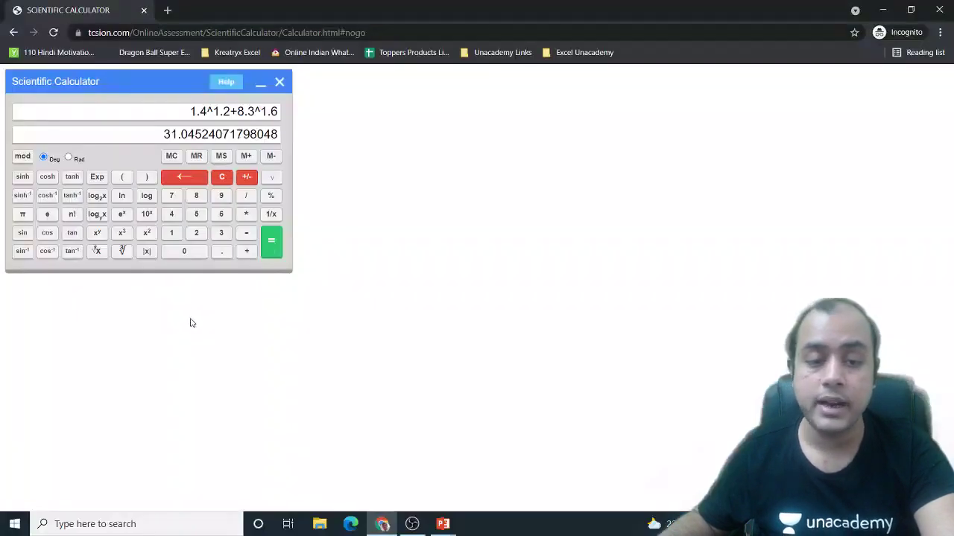
left_click(171, 233)
left_click(222, 253)
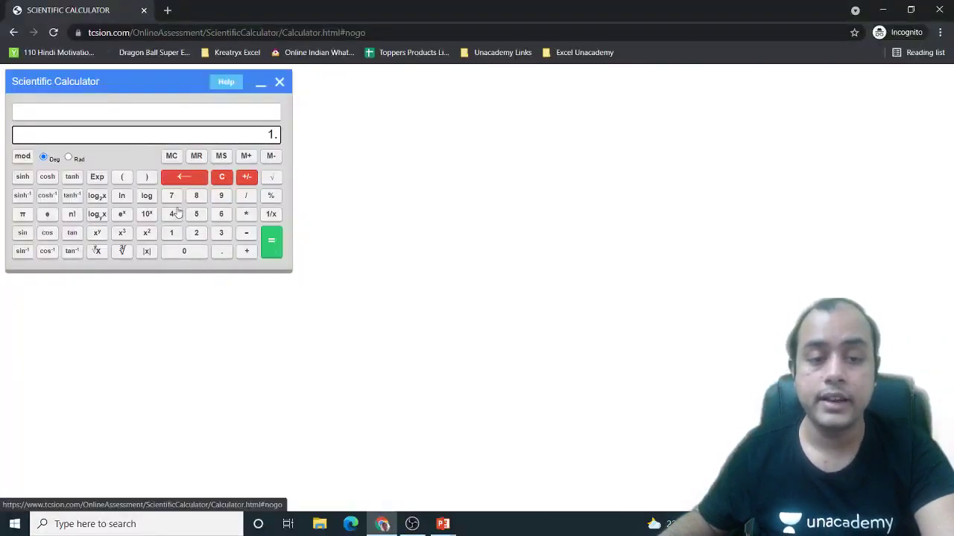
left_click(172, 197)
left_click(96, 234)
left_click(171, 233)
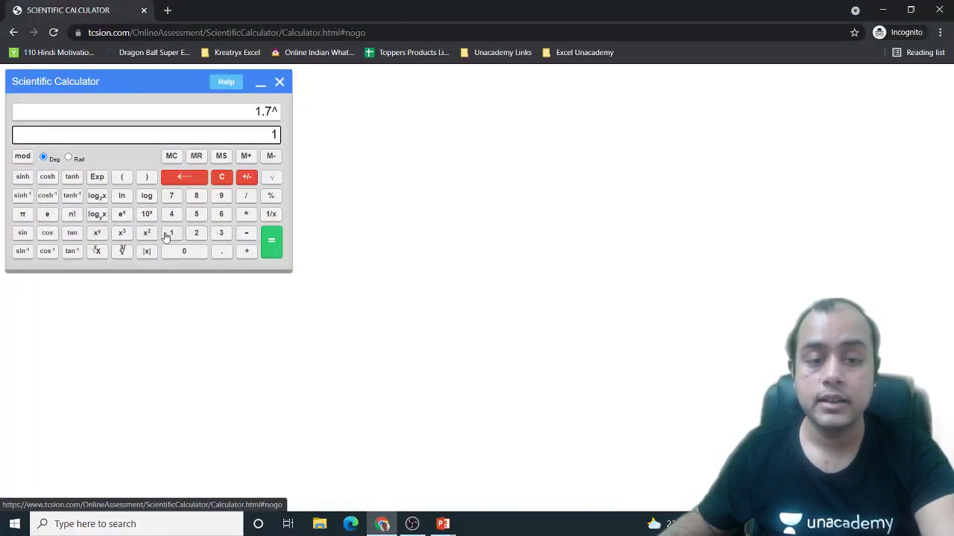
left_click(222, 252)
left_click(169, 196)
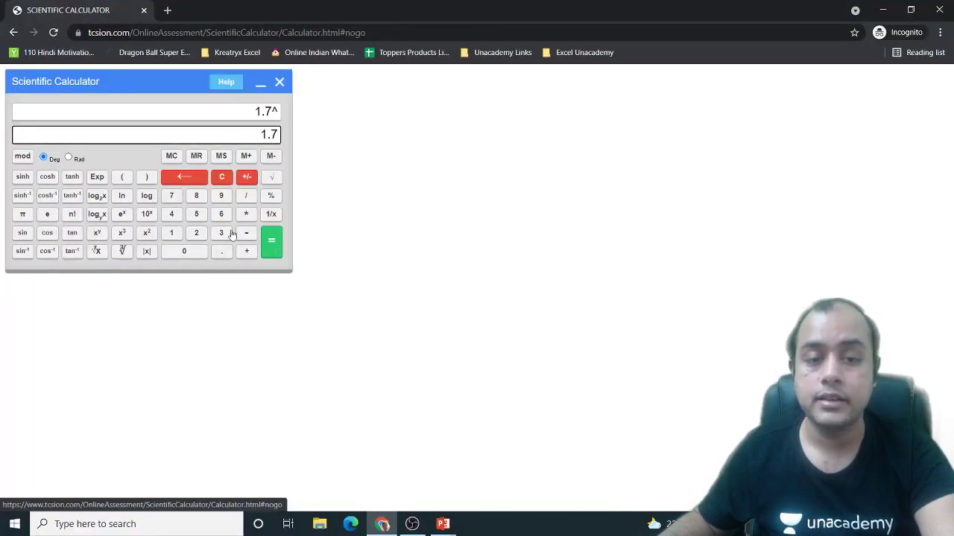
left_click(271, 244)
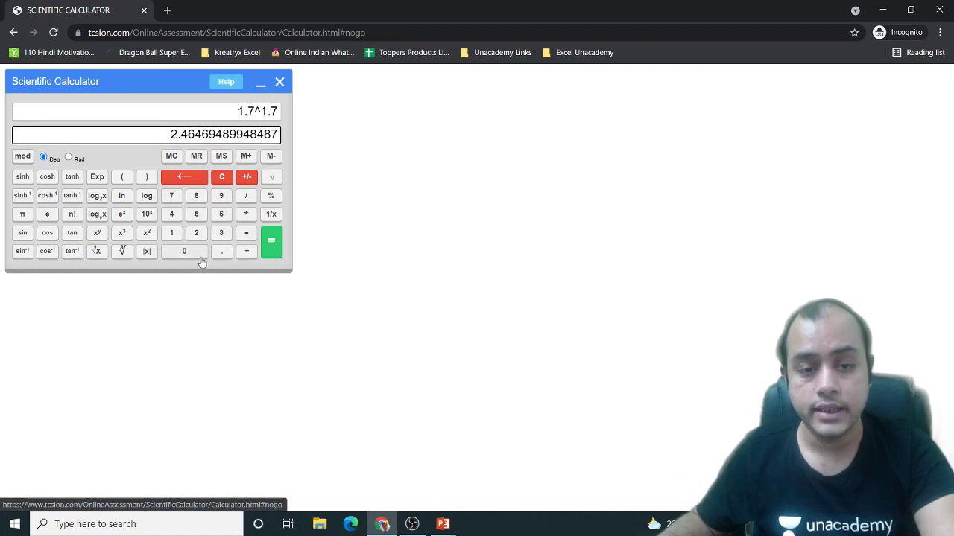
key("alt+Tab")
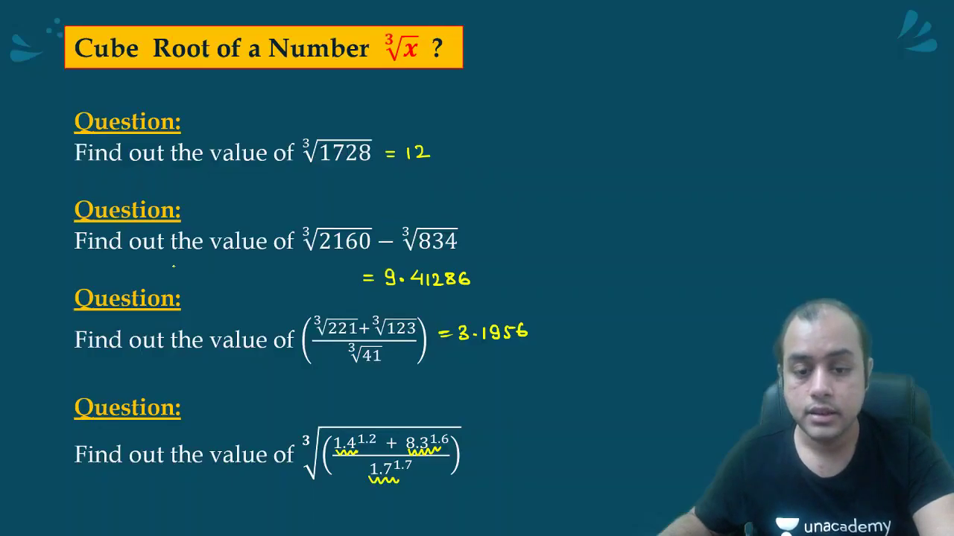
key("alt+Tab")
left_click(223, 183)
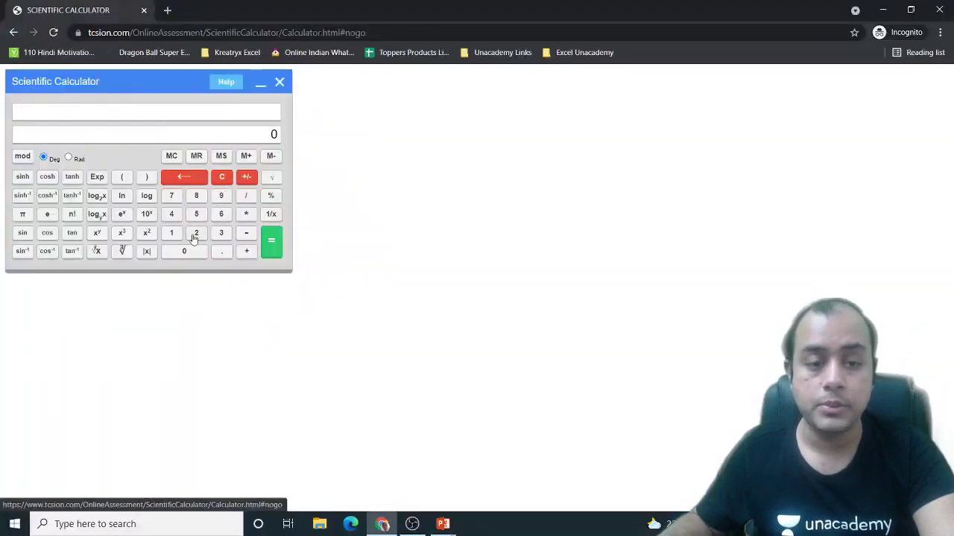
left_click(173, 234)
left_click(173, 217)
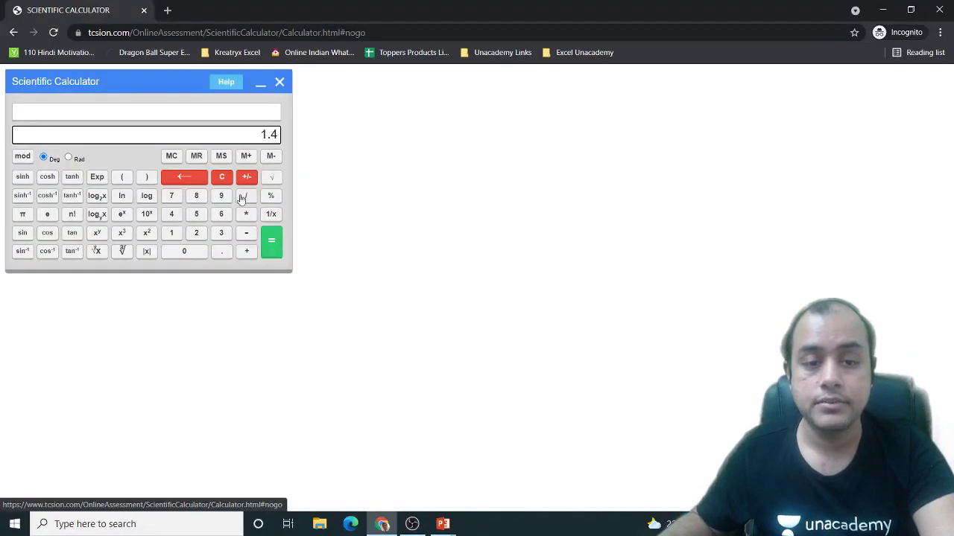
left_click(244, 198)
left_click(171, 234)
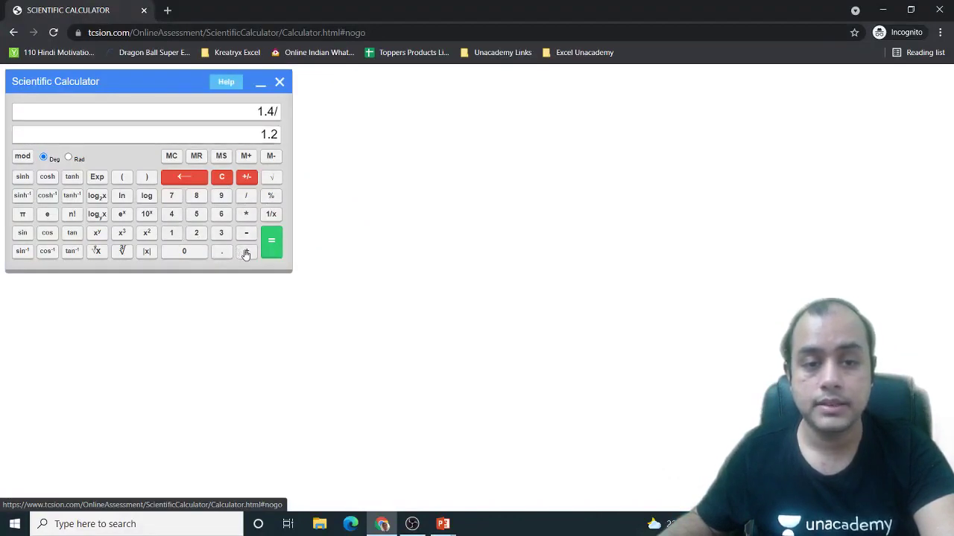
left_click(246, 252)
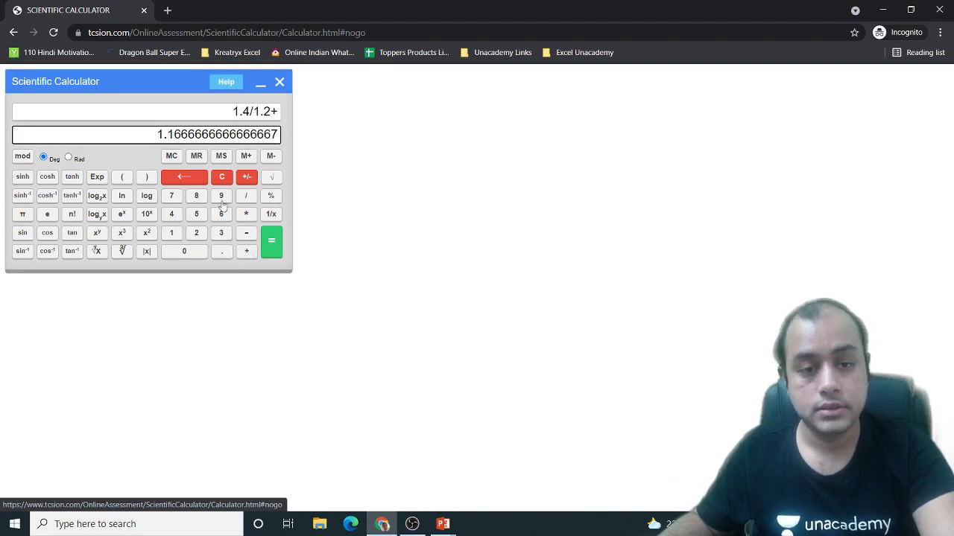
left_click(221, 177)
Enter 1.4 raised to the power 1.2 in the calculator, followed by the addition operator.
left_click(172, 233)
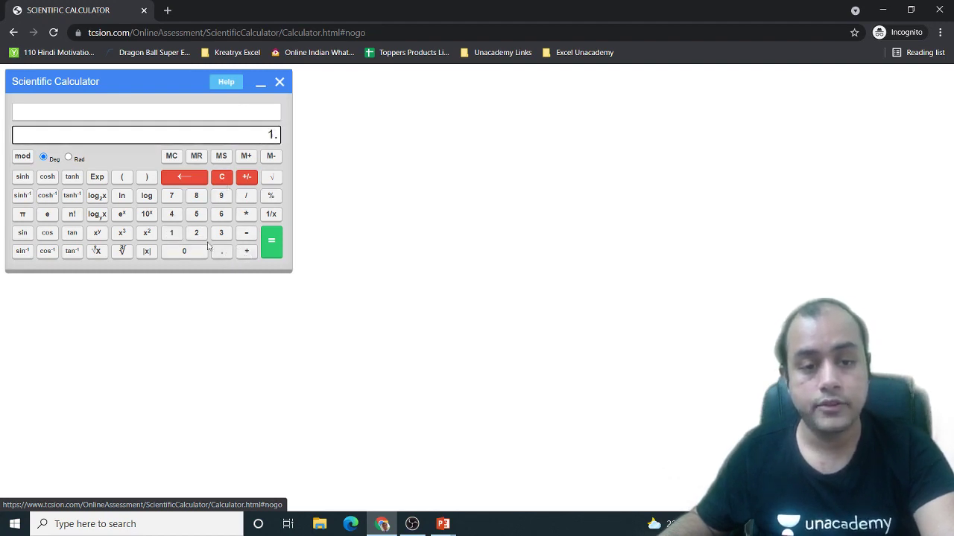
left_click(171, 213)
left_click(97, 232)
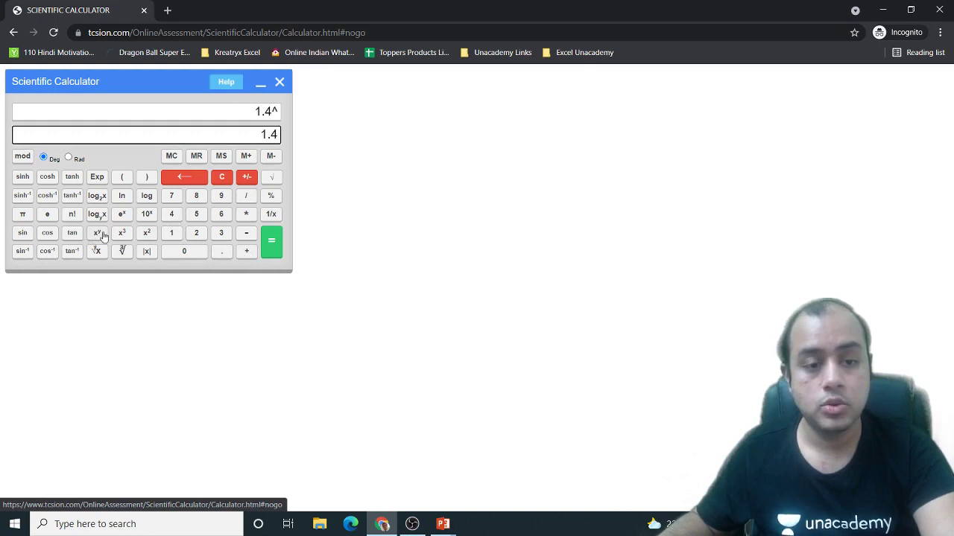
left_click(169, 234)
left_click(196, 233)
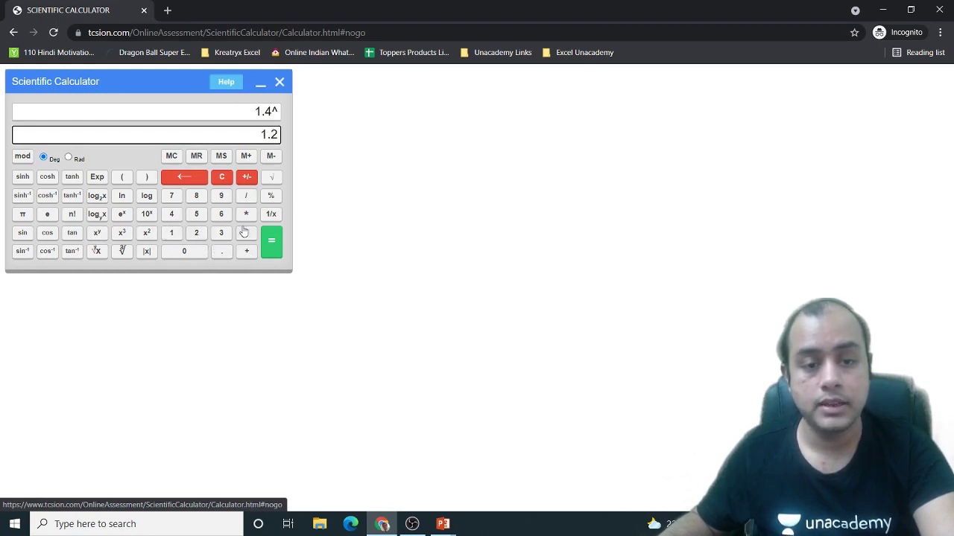
left_click(246, 251)
Check the fourth question's numerator on the slide, then add 8.3 raised to the power 1.6 and evaluate the sum.
key("alt+Tab")
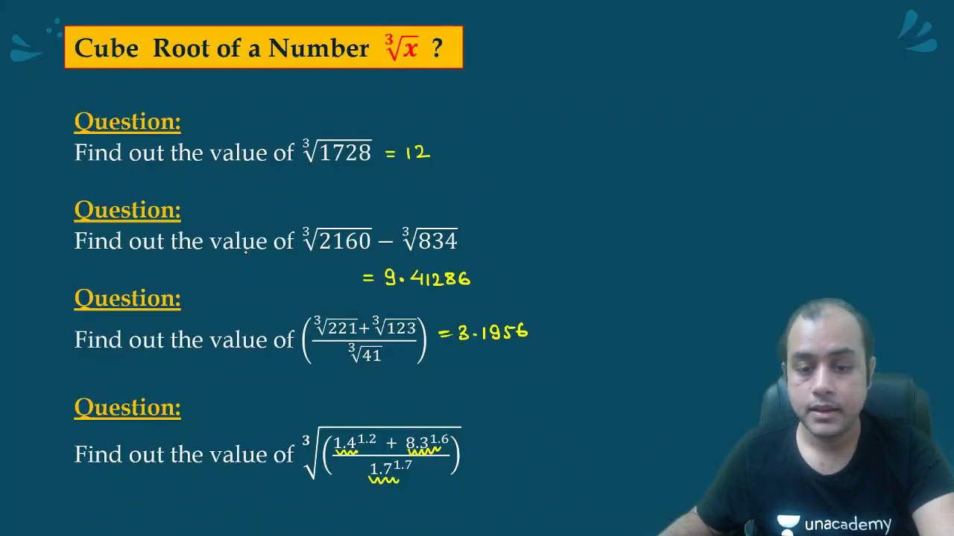
key("alt+Tab")
left_click(198, 198)
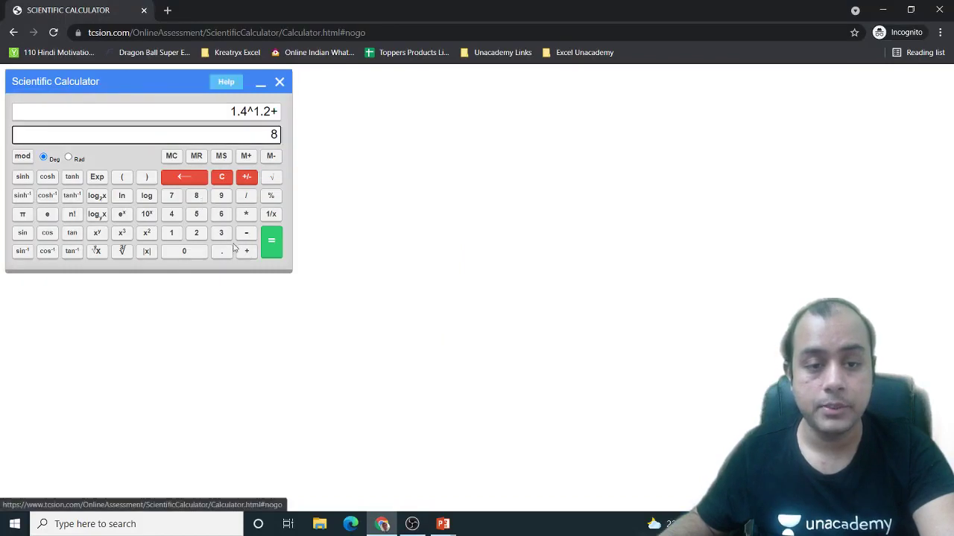
left_click(222, 251)
left_click(221, 234)
left_click(99, 234)
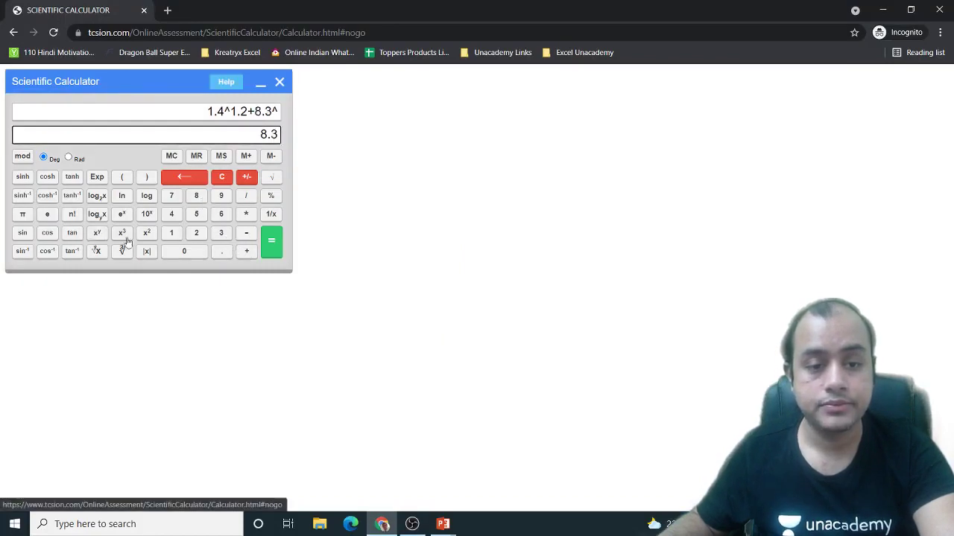
left_click(171, 234)
left_click(221, 252)
left_click(221, 215)
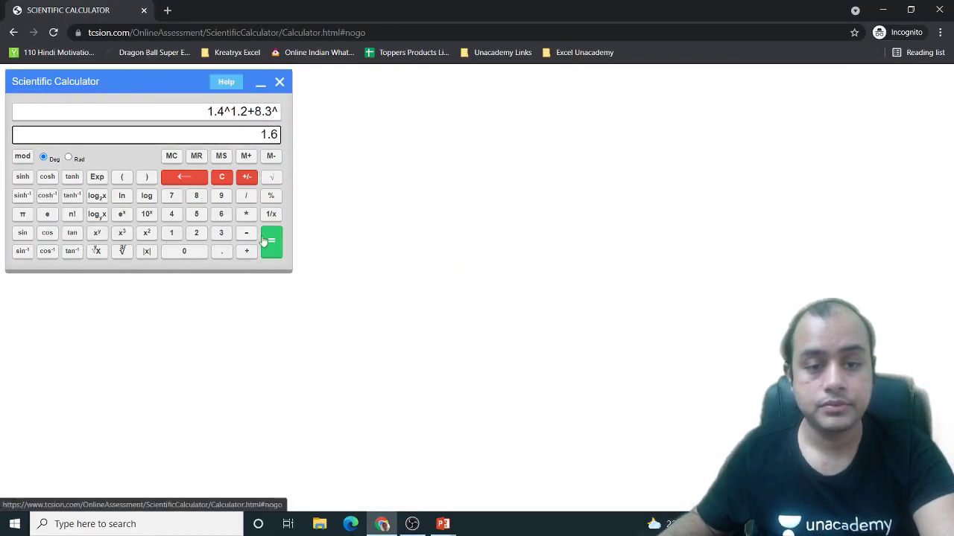
left_click(271, 242)
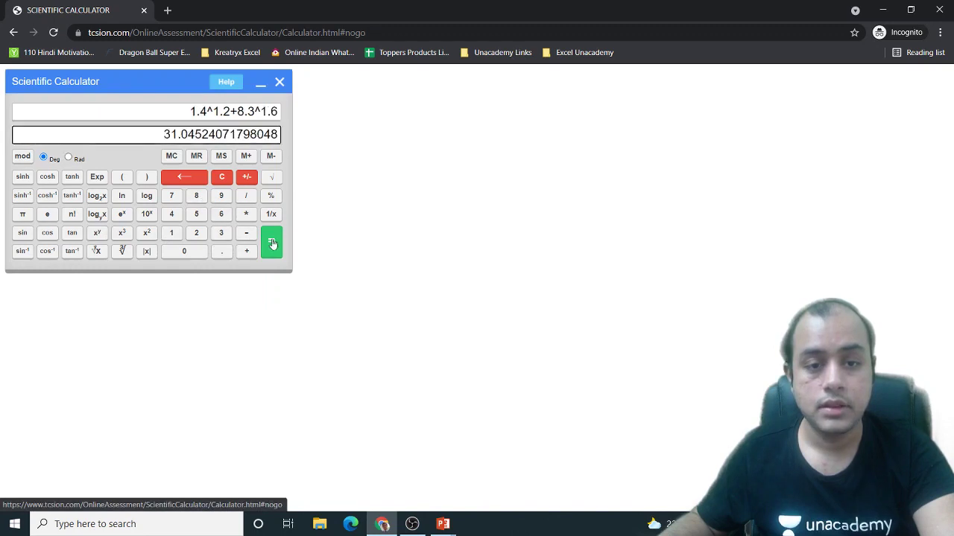
Divide the numerator sum by 1.7 raised to the power 1.7, checking the denominator on the slide, and evaluate the quotient.
left_click(245, 200)
key("alt+Tab")
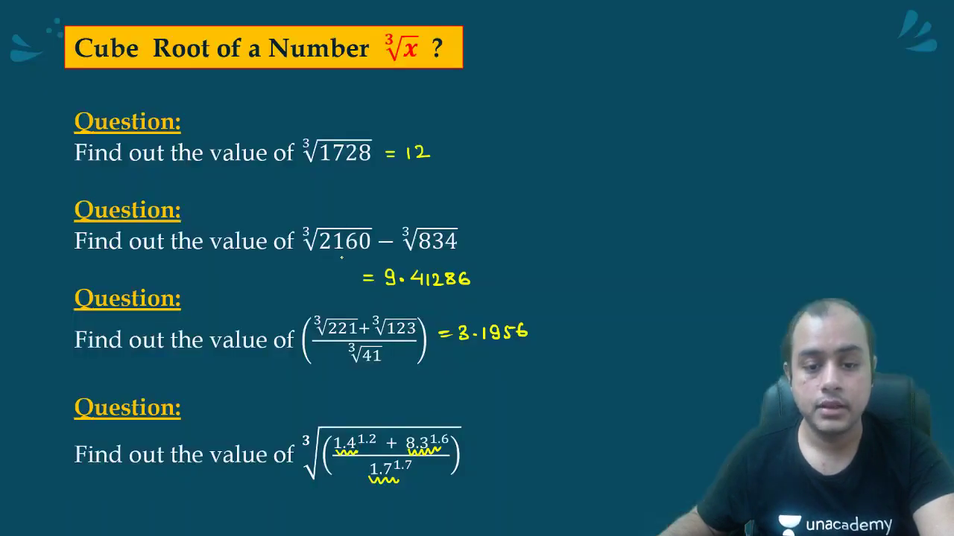
key("alt+Tab")
left_click(171, 233)
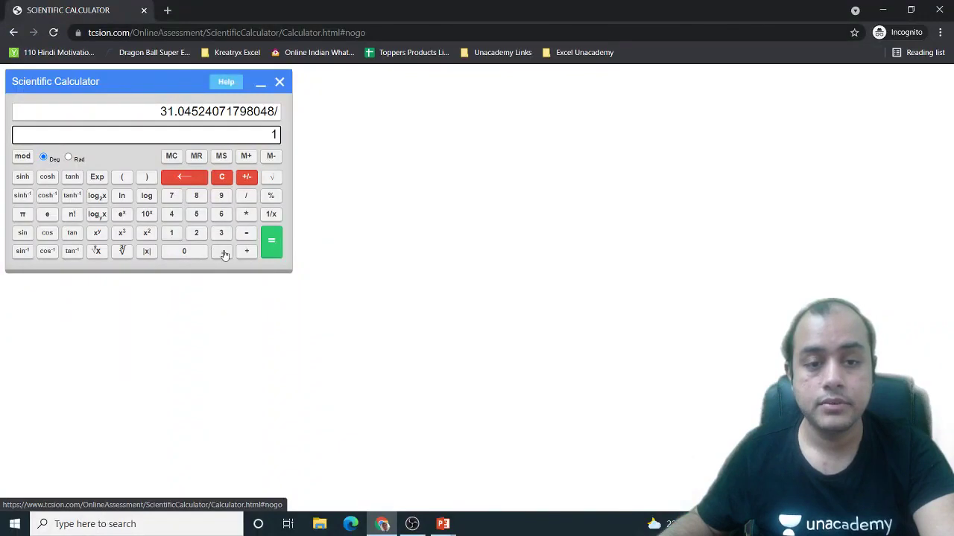
left_click(171, 196)
left_click(97, 233)
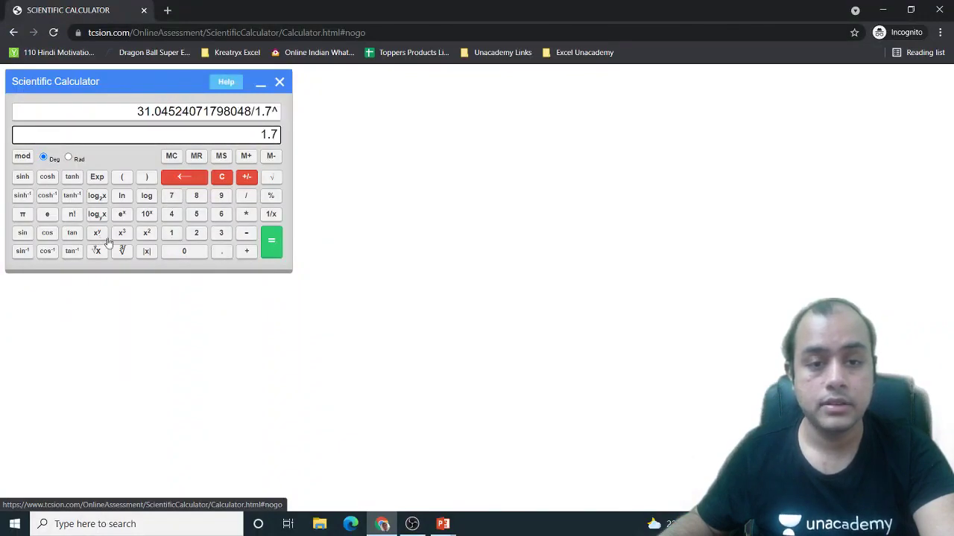
left_click(171, 236)
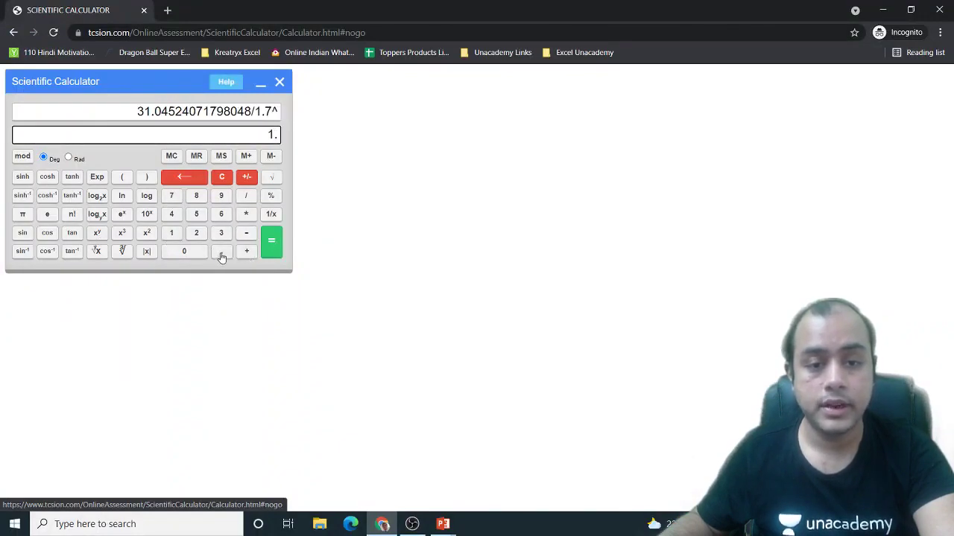
left_click(171, 196)
left_click(268, 243)
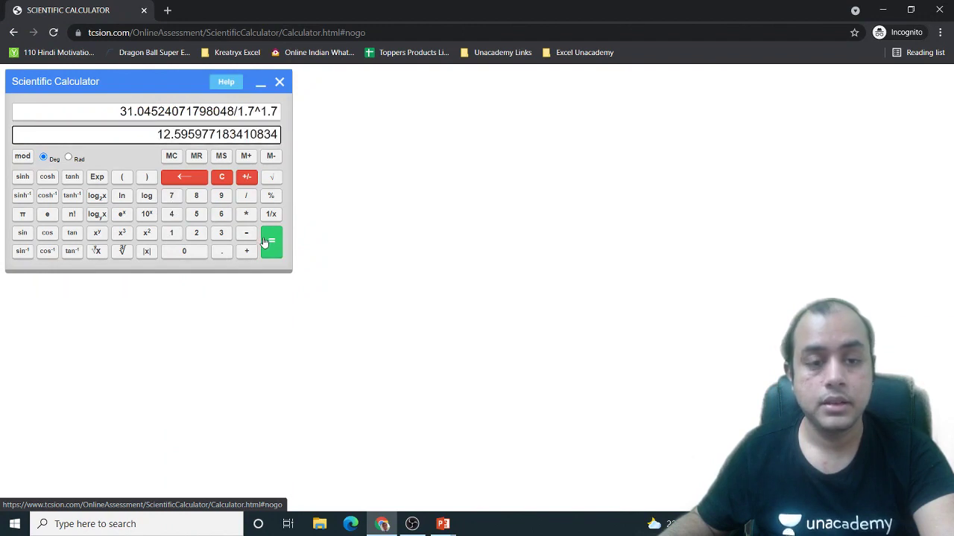
Take the cube root of the quotient, then write = 2.3267 beside the fourth question on the slide.
left_click(124, 251)
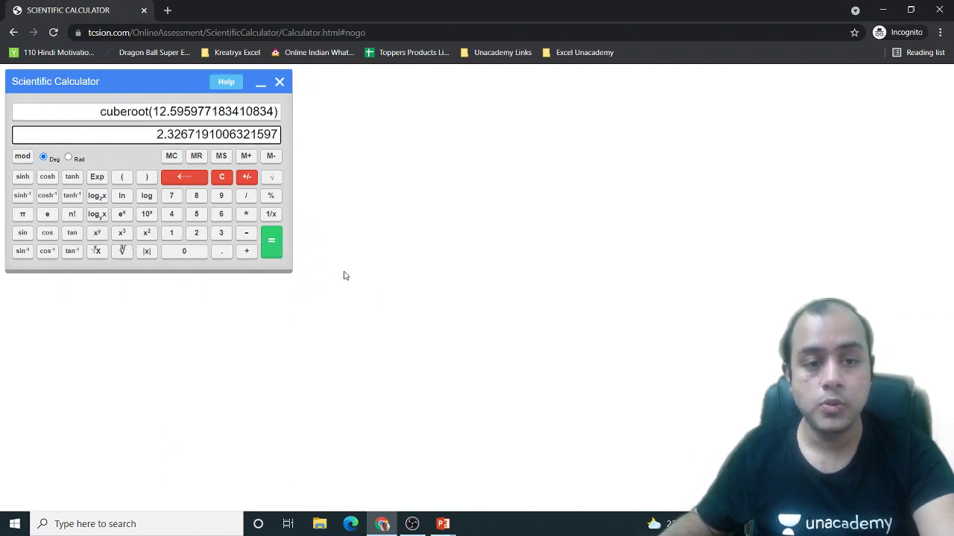
key("alt+Tab")
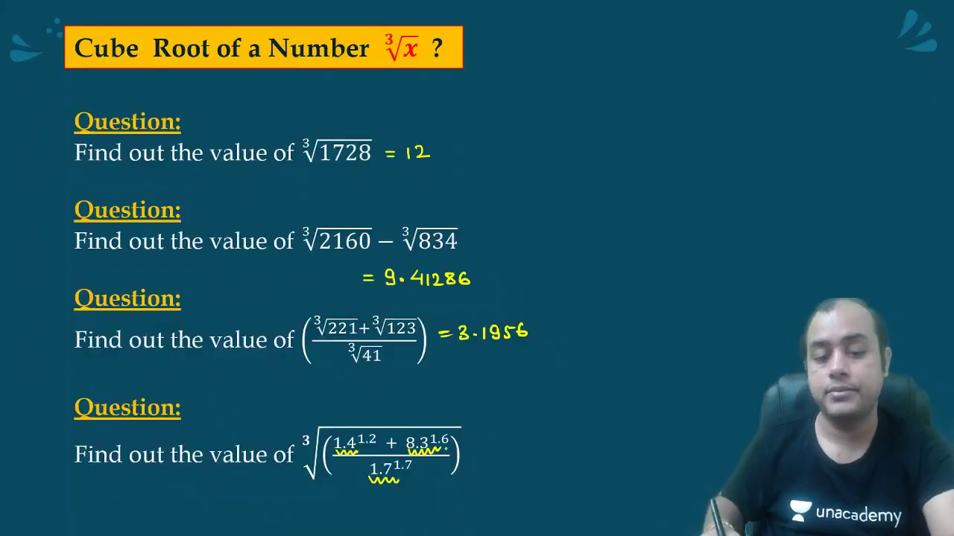
left_click_drag(478, 447, 487, 446)
left_click_drag(478, 453, 539, 455)
left_click_drag(542, 442, 557, 452)
left_click_drag(567, 441, 574, 441)
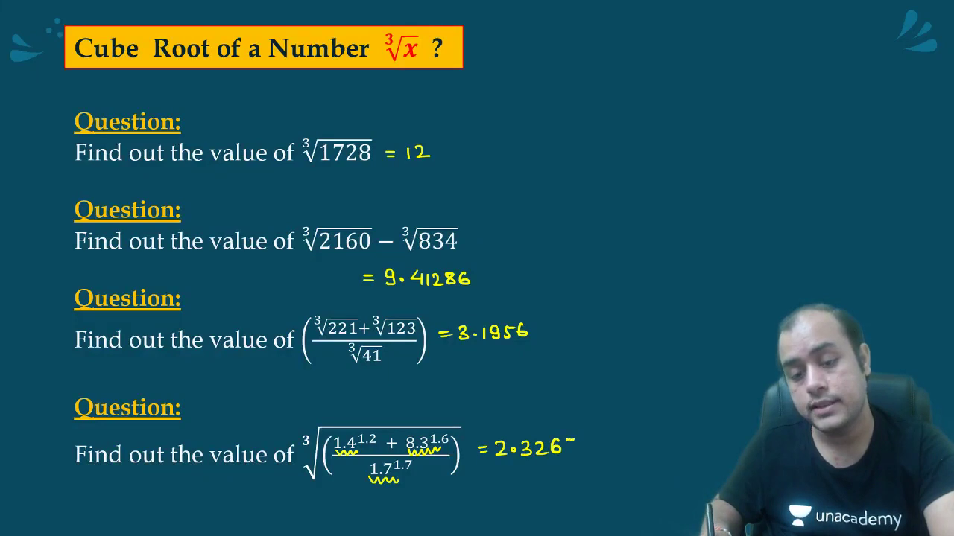
Advance to the slide on other roots of a number, then compute the fourth root of 625 in the calculator.
key("Right")
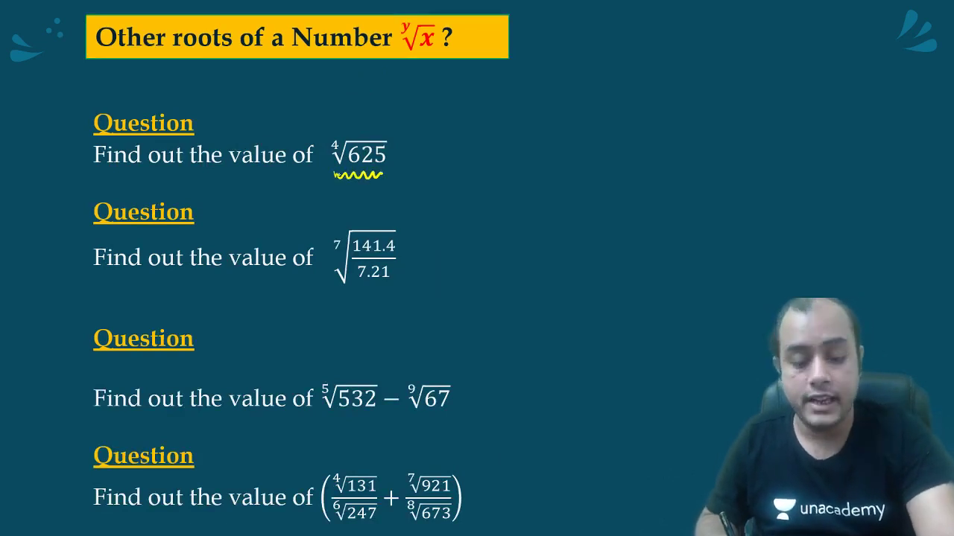
key("alt+Tab")
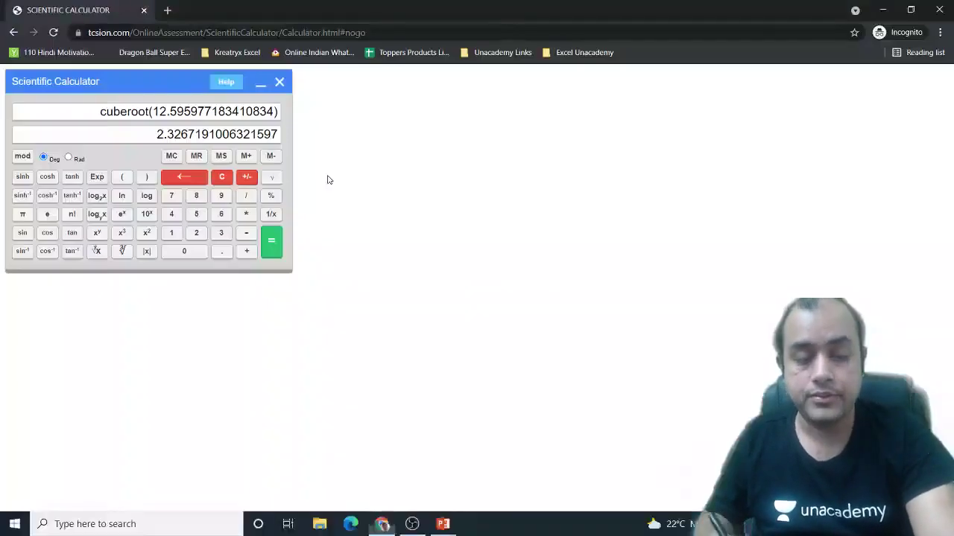
left_click(223, 179)
left_click(221, 214)
left_click(196, 233)
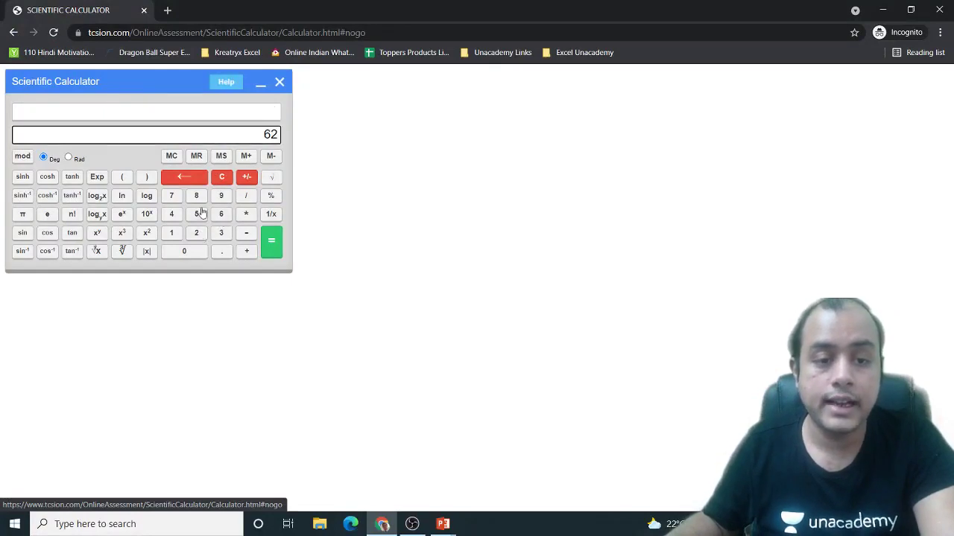
left_click(196, 214)
left_click(97, 252)
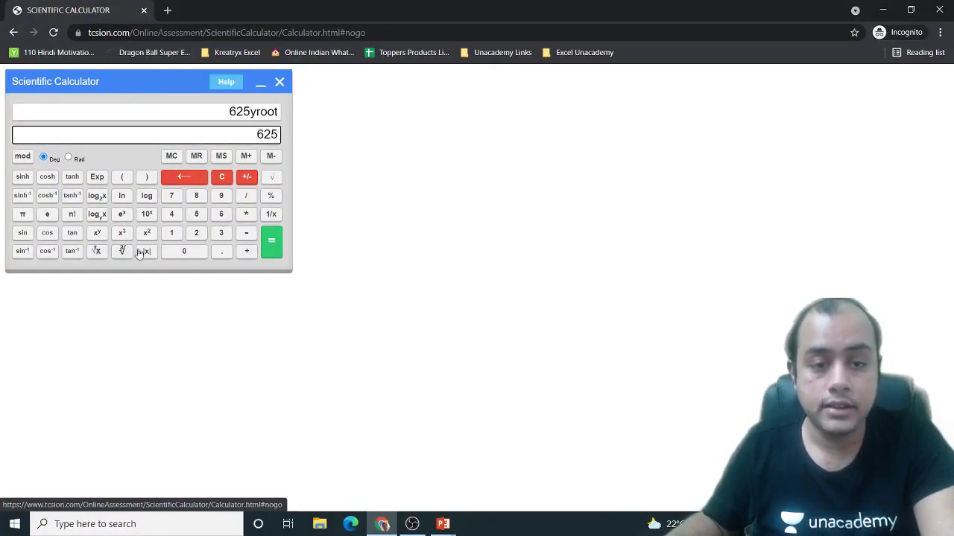
left_click(173, 215)
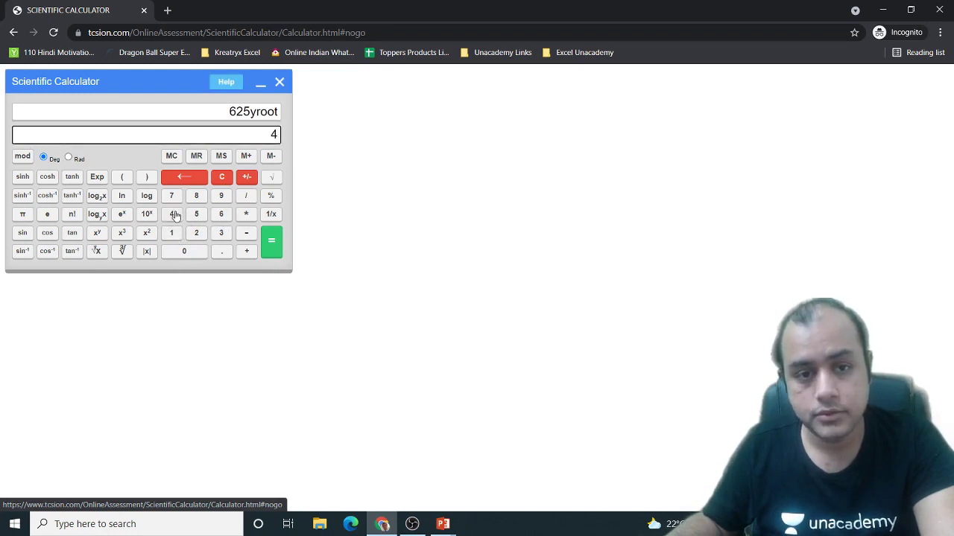
left_click(273, 245)
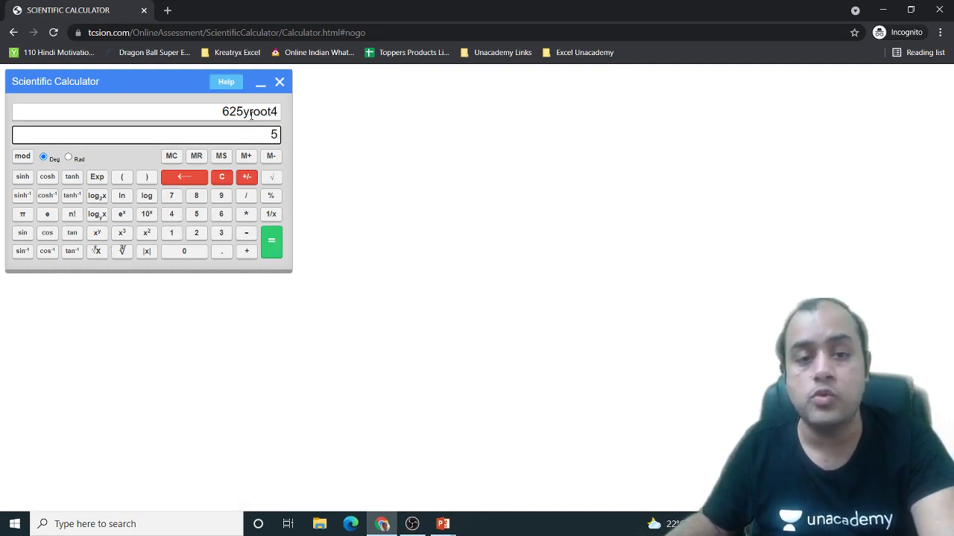
Write = 5 beside the first question on the other-roots slide and underline the second question's expression.
key("alt+Tab")
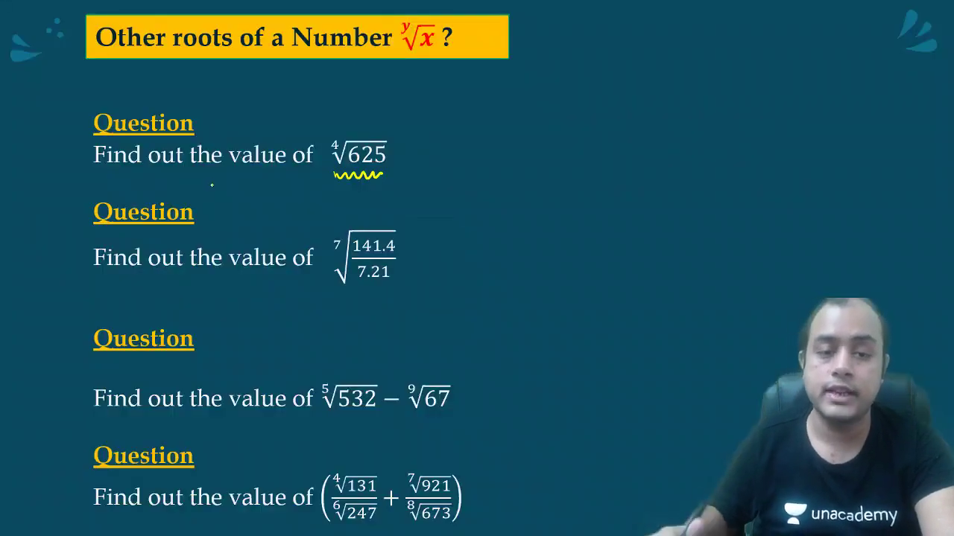
left_click_drag(398, 153, 417, 160)
left_click_drag(420, 148, 433, 147)
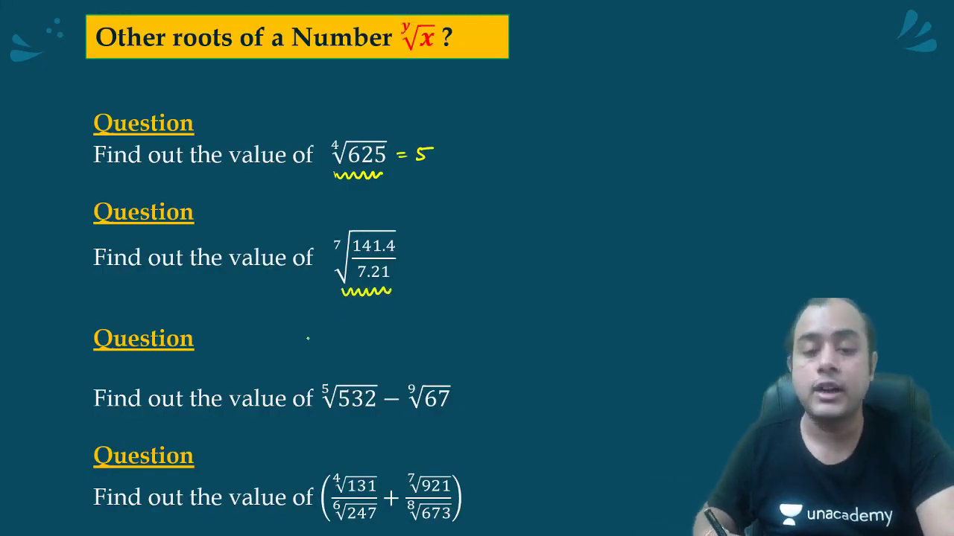
Switch to the calculator and divide 141.4 by 7.21, evaluating the quotient for the second question.
key("alt+Tab")
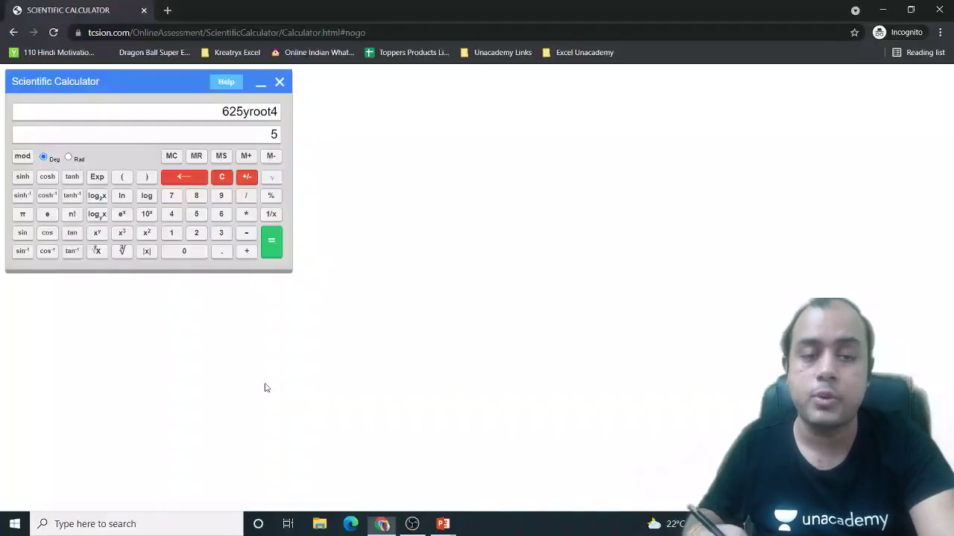
left_click(172, 233)
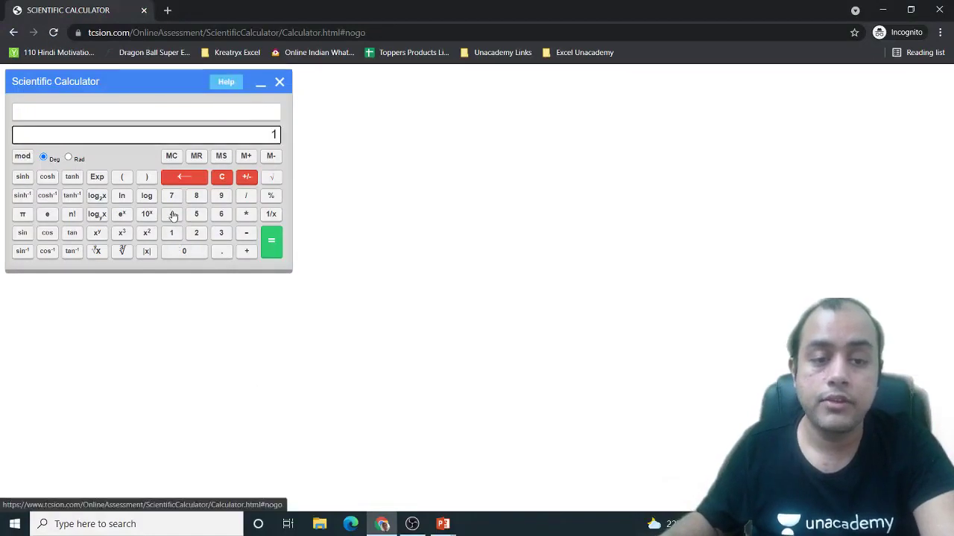
left_click(171, 214)
left_click(171, 233)
left_click(221, 251)
left_click(172, 214)
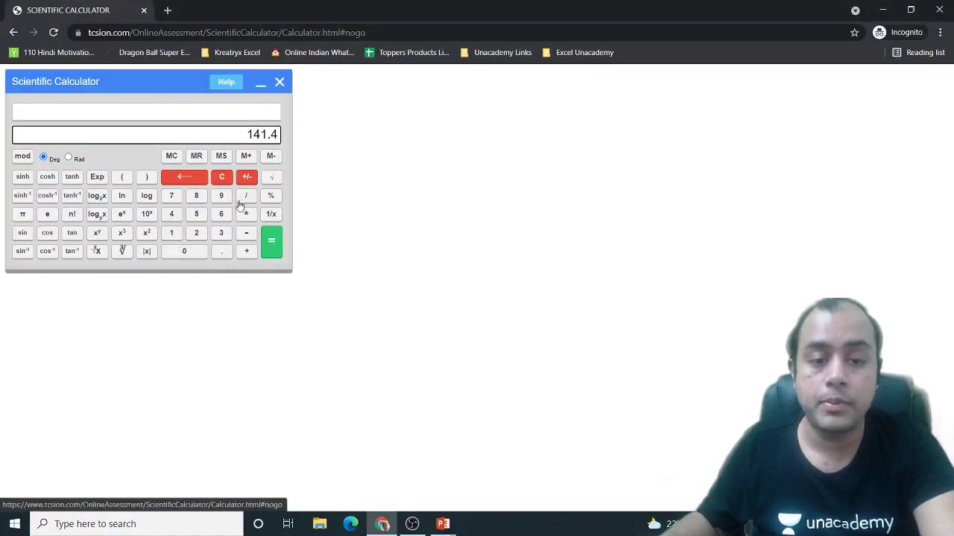
left_click(246, 195)
left_click(171, 196)
left_click(213, 251)
left_click(196, 233)
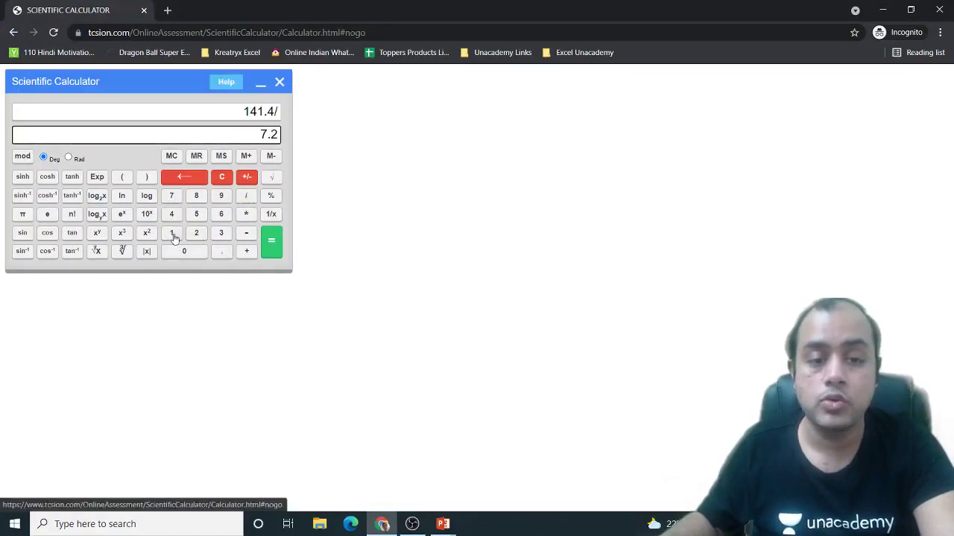
left_click(171, 232)
left_click(270, 245)
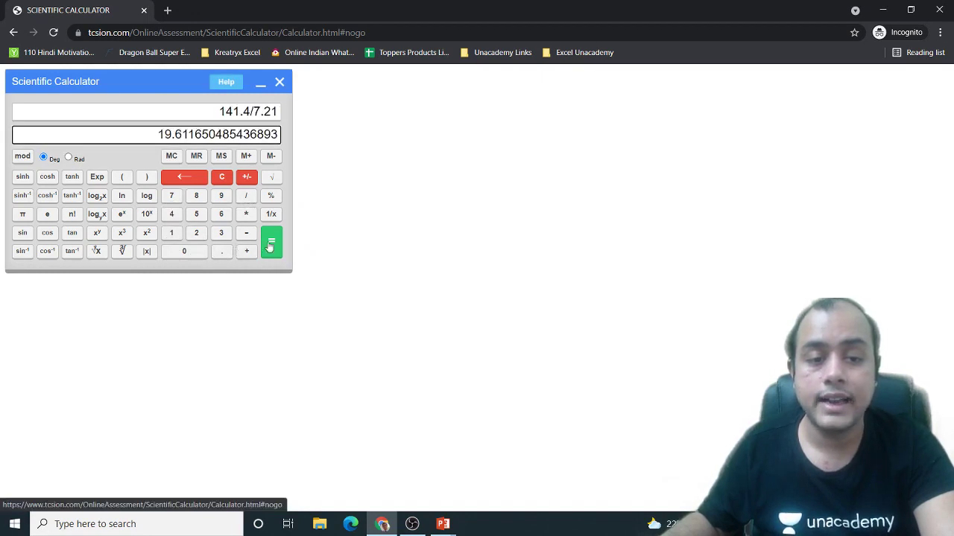
Take the seventh root of the quotient and evaluate it.
left_click(97, 251)
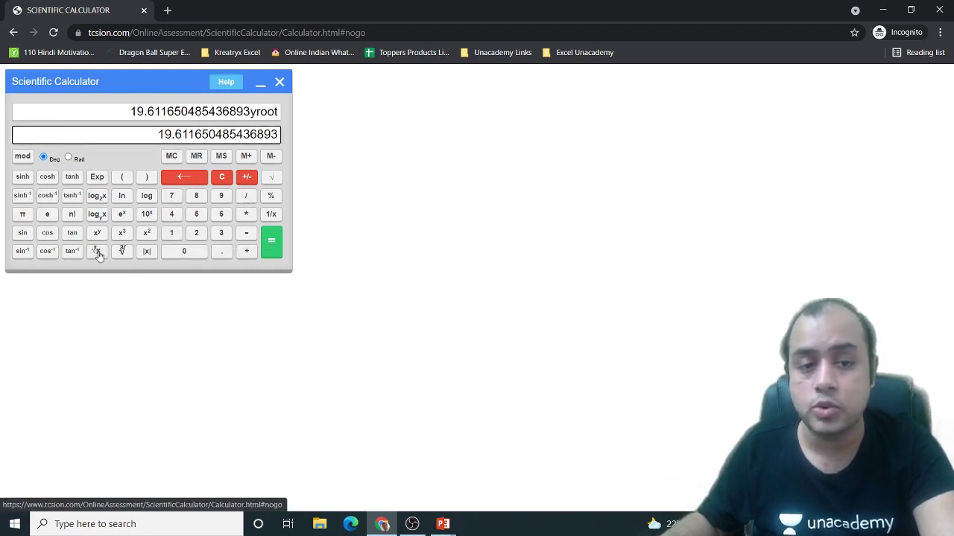
left_click(170, 198)
left_click(270, 240)
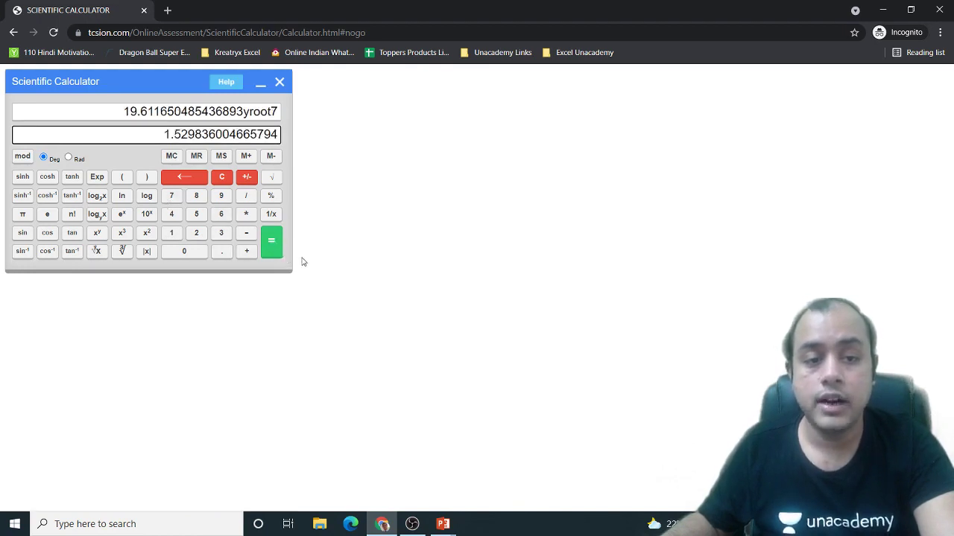
Write = 1.5298 beside the second question and underline the fifth root of 532 on the slide before returning to the calculator.
key("alt+Tab")
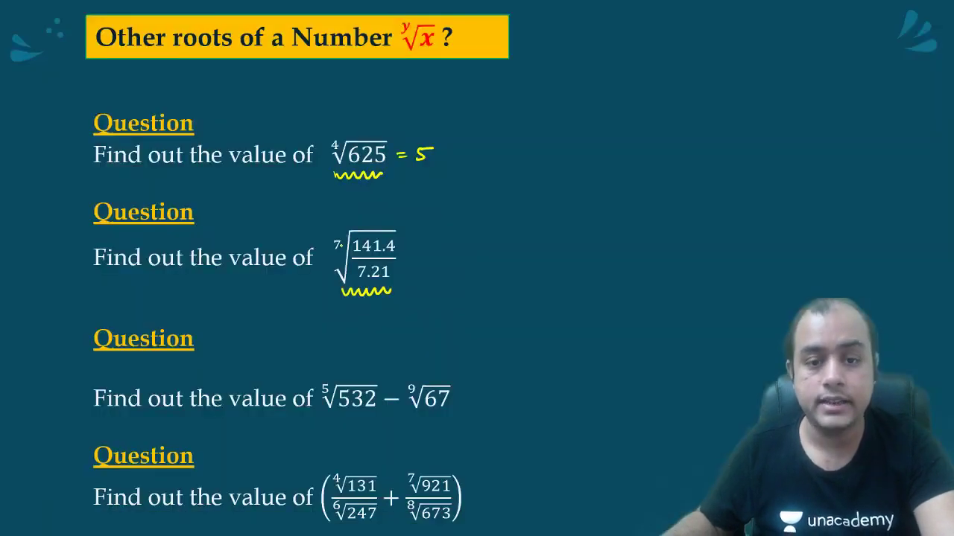
left_click_drag(412, 250, 488, 254)
left_click_drag(321, 416, 371, 418)
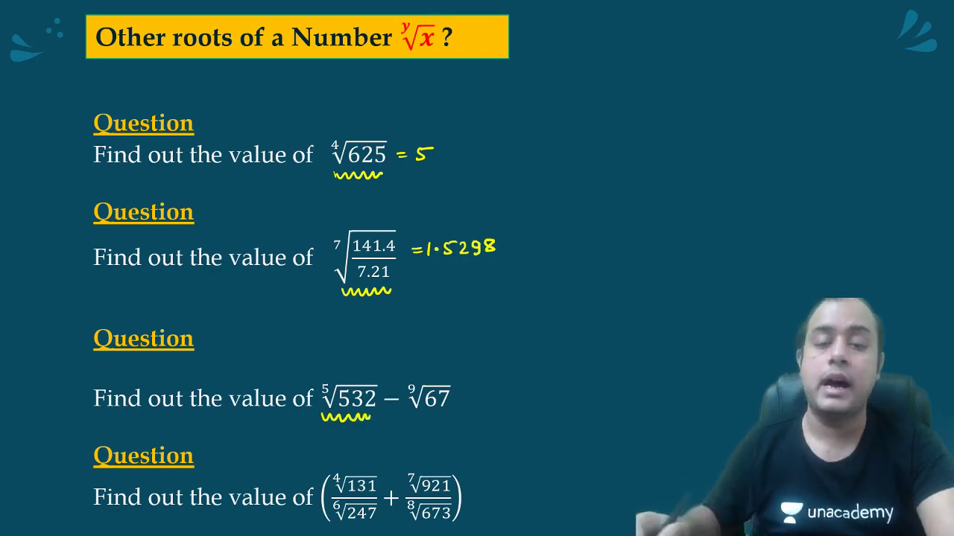
key("alt+Tab")
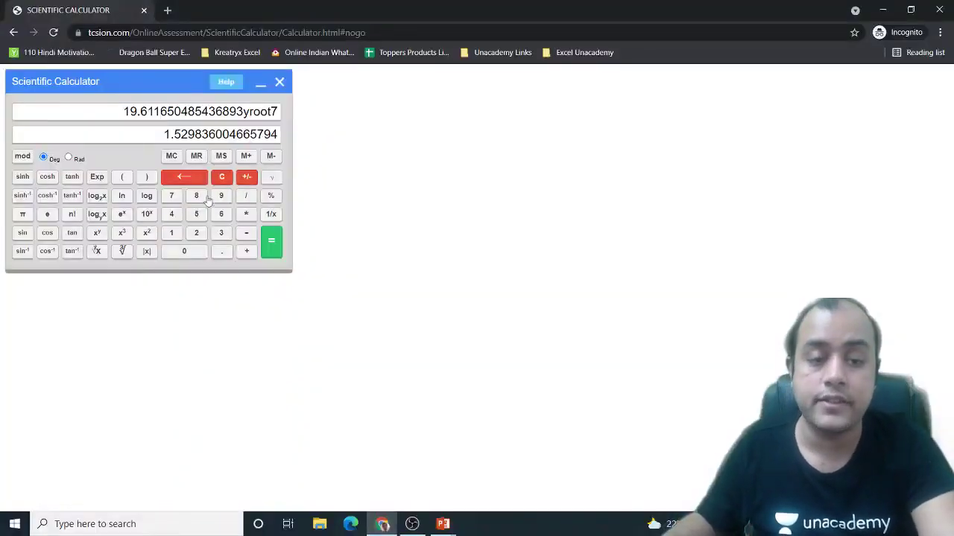
left_click(196, 215)
left_click(220, 233)
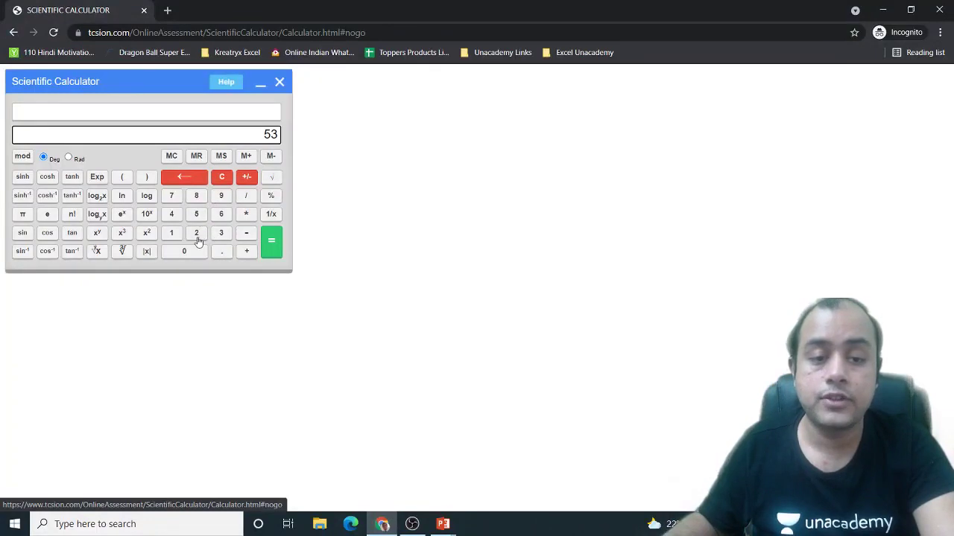
left_click(197, 237)
left_click(97, 234)
left_click(193, 215)
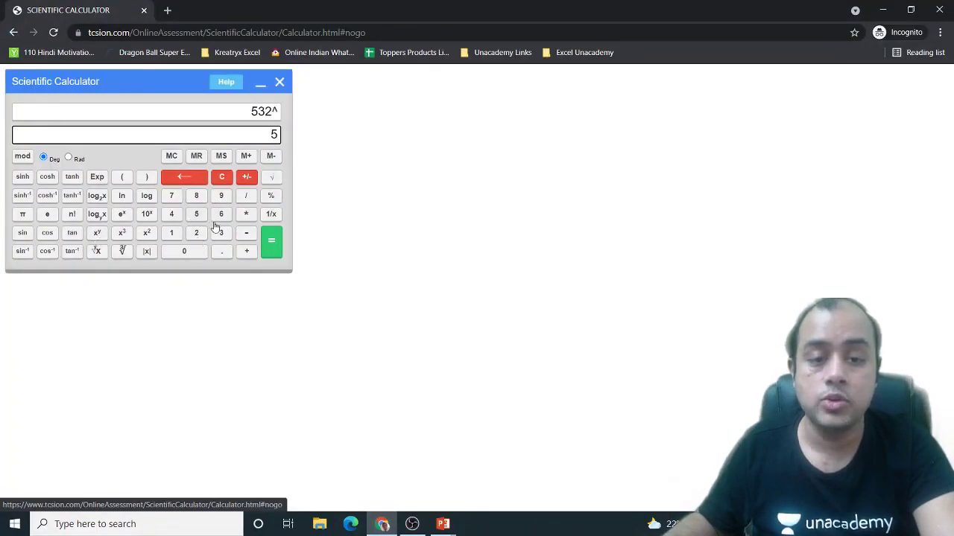
left_click(273, 238)
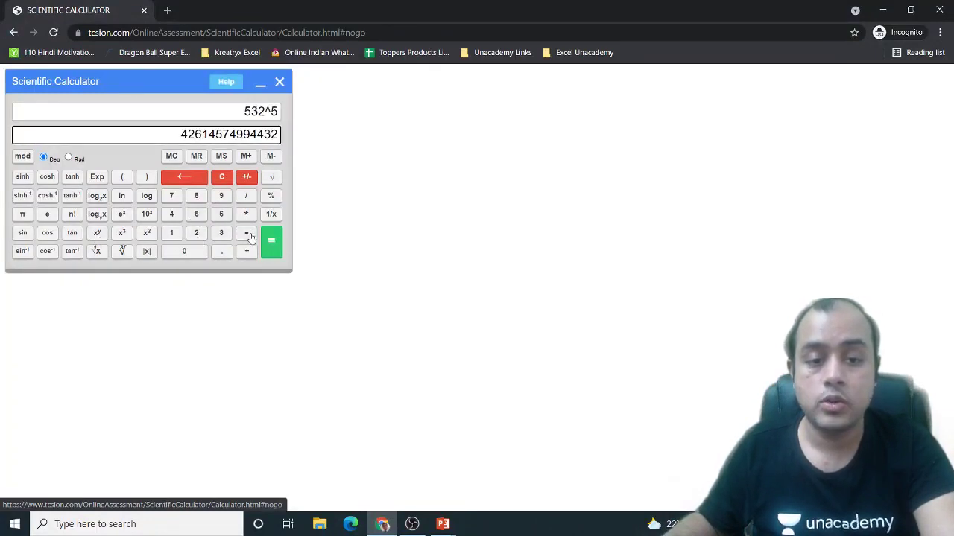
left_click(247, 234)
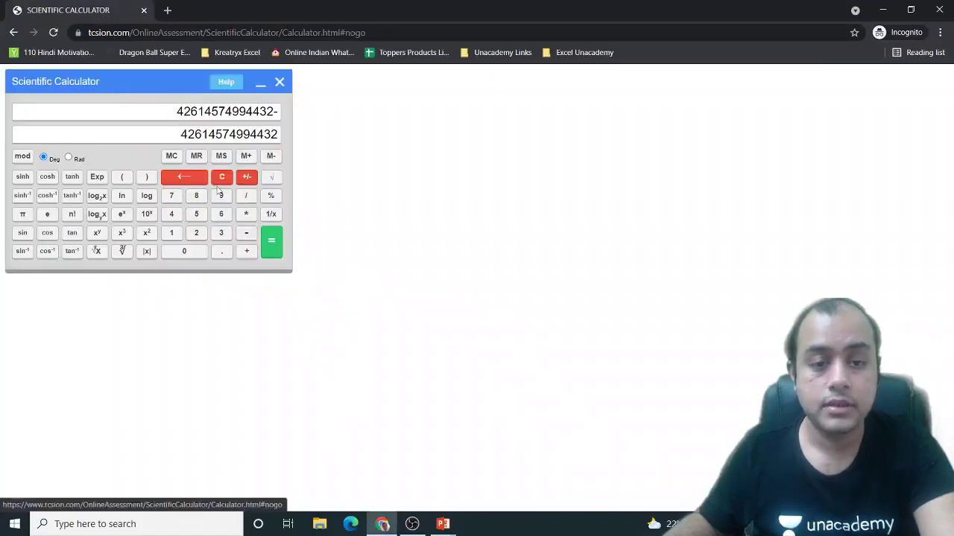
left_click(222, 176)
Enter the fifth root of 532 with the yth-root function.
left_click(196, 215)
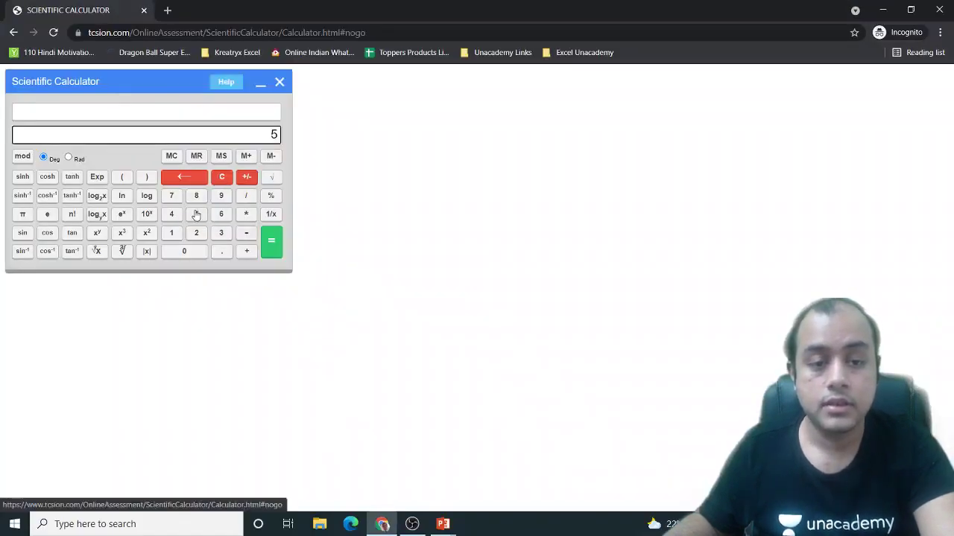
left_click(214, 234)
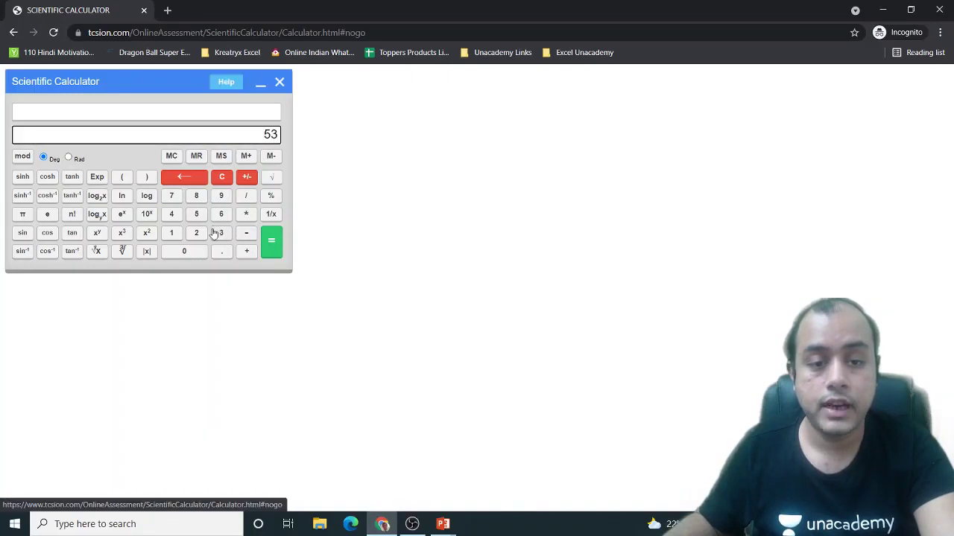
left_click(97, 251)
left_click(200, 217)
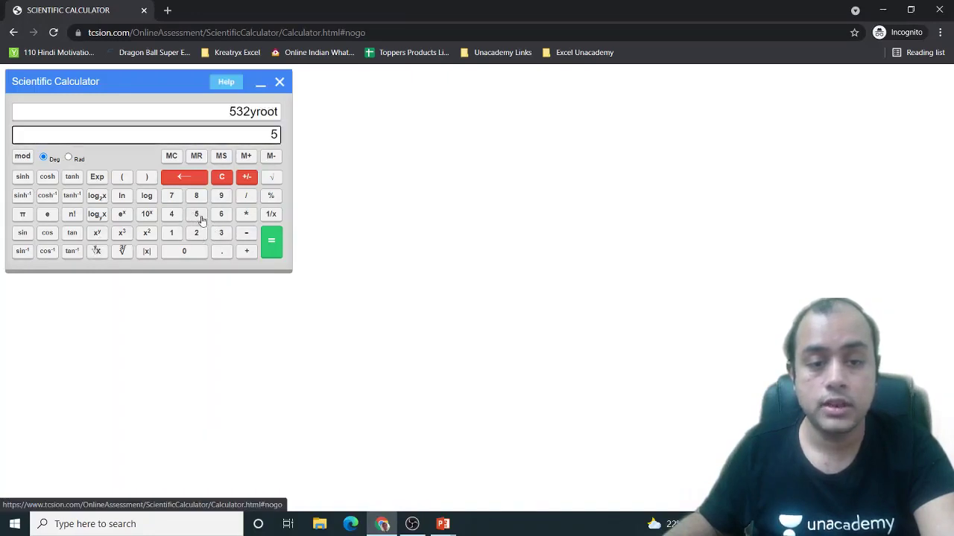
Subtract the ninth root of 67, checking the second term on the slide, and evaluate the difference.
left_click(247, 235)
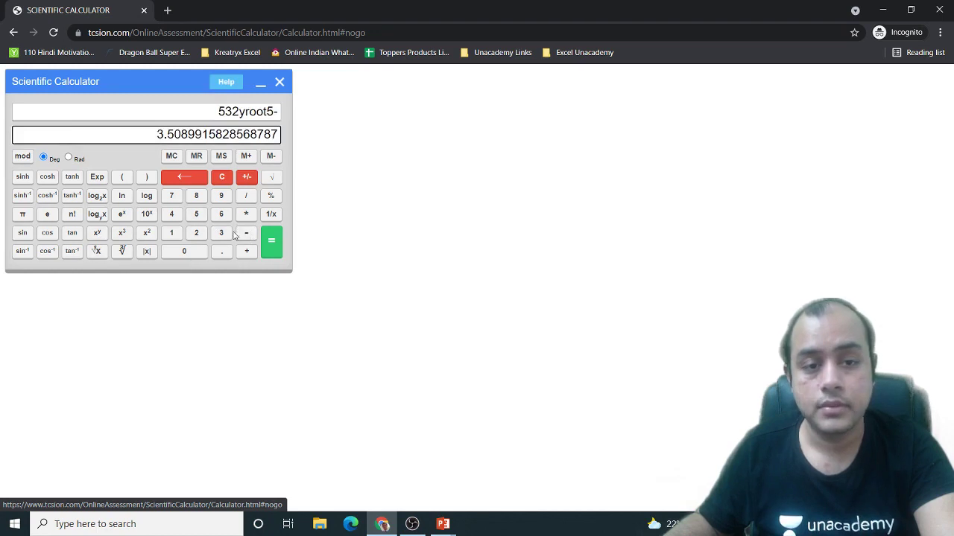
key("alt+Tab")
key("alt+Tab")
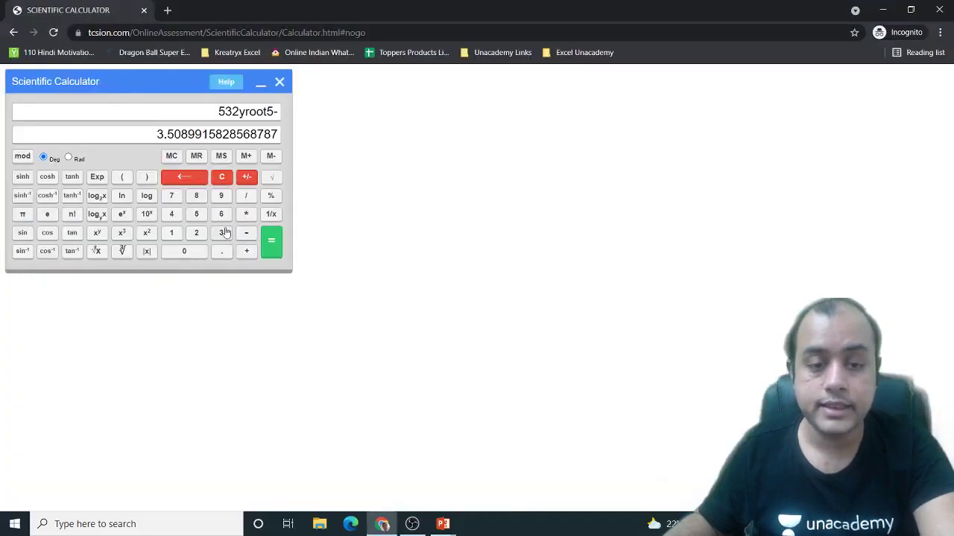
left_click(220, 214)
left_click(171, 195)
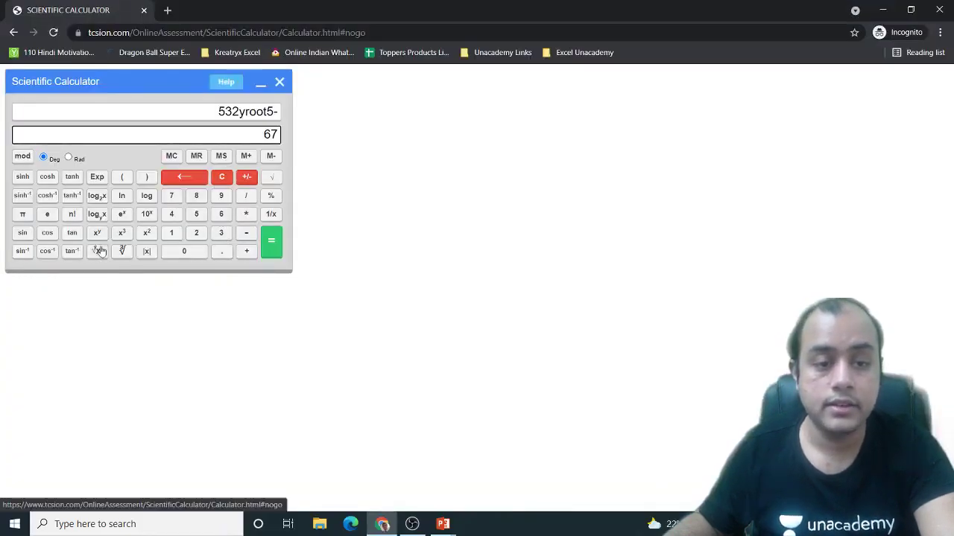
left_click(97, 251)
left_click(220, 195)
left_click(269, 239)
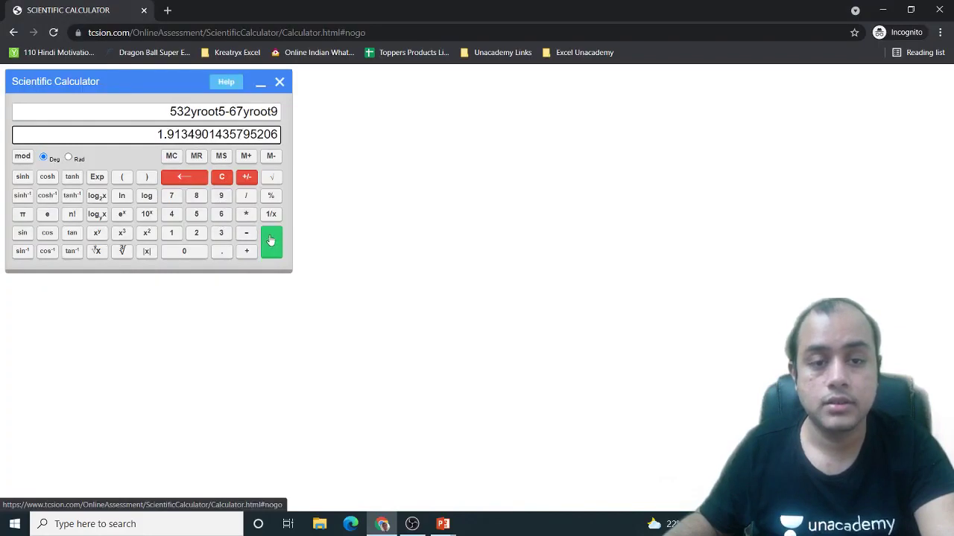
Write = 1.9134 beside the third question and tick the four roots of the fourth question before returning to the calculator.
key("alt+Tab")
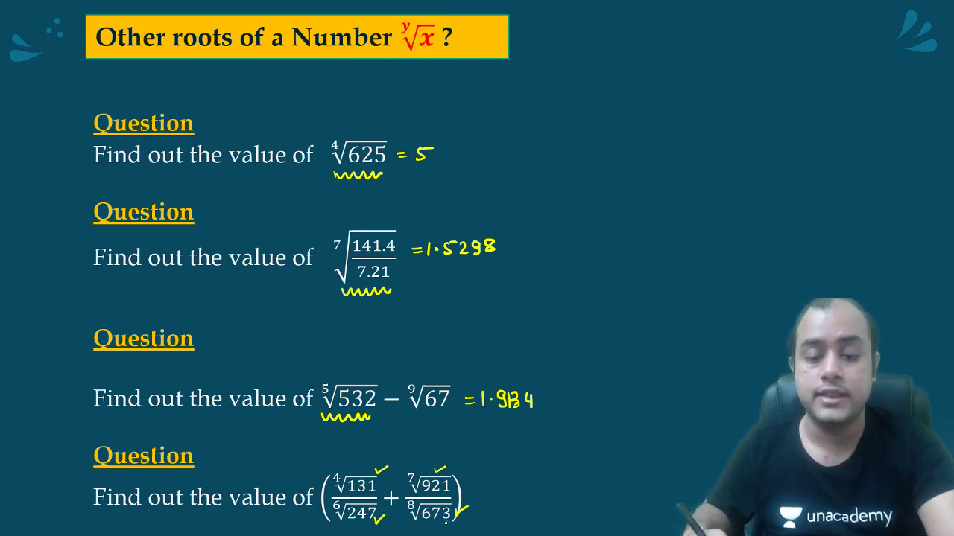
key("alt+Tab")
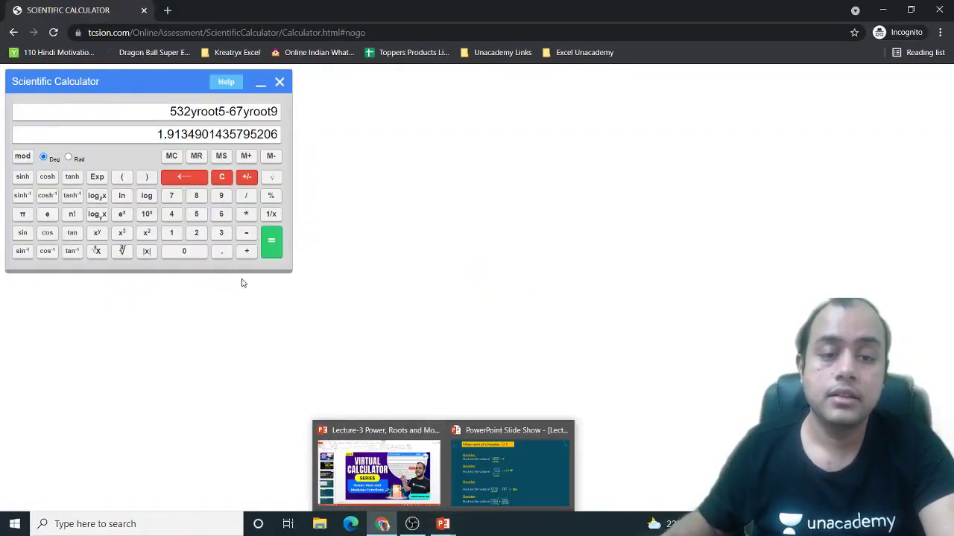
Enter the fourth root of 131 as the first numerator of the fourth question.
left_click(172, 234)
left_click(221, 234)
left_click(171, 233)
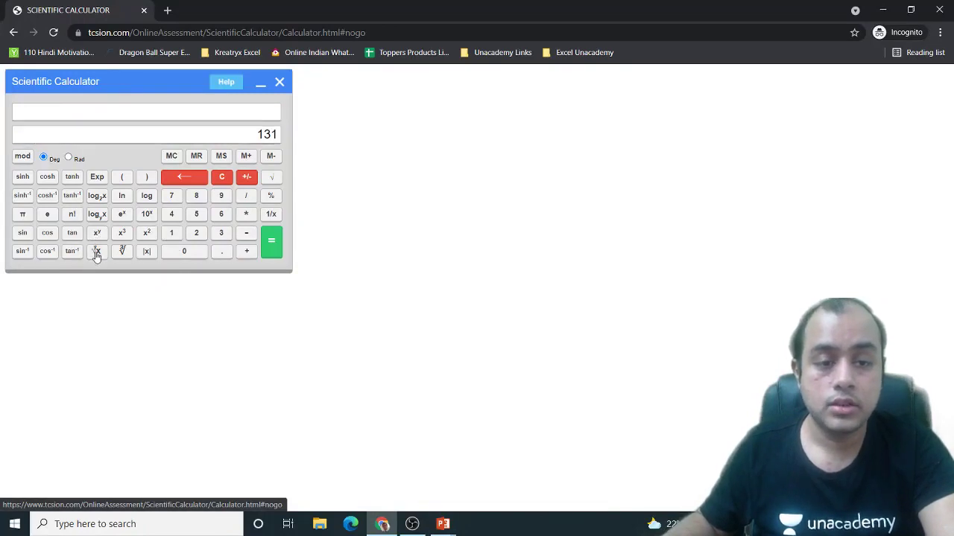
left_click(97, 251)
left_click(172, 215)
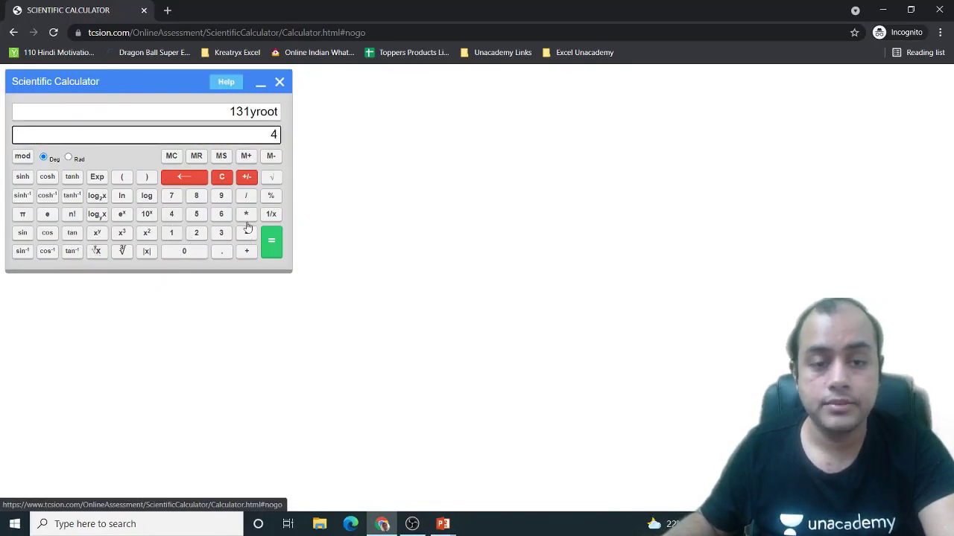
Divide the fourth root of 131 by the sixth root of 47, checking the denominator on the slide.
left_click(246, 197)
key("alt+Tab")
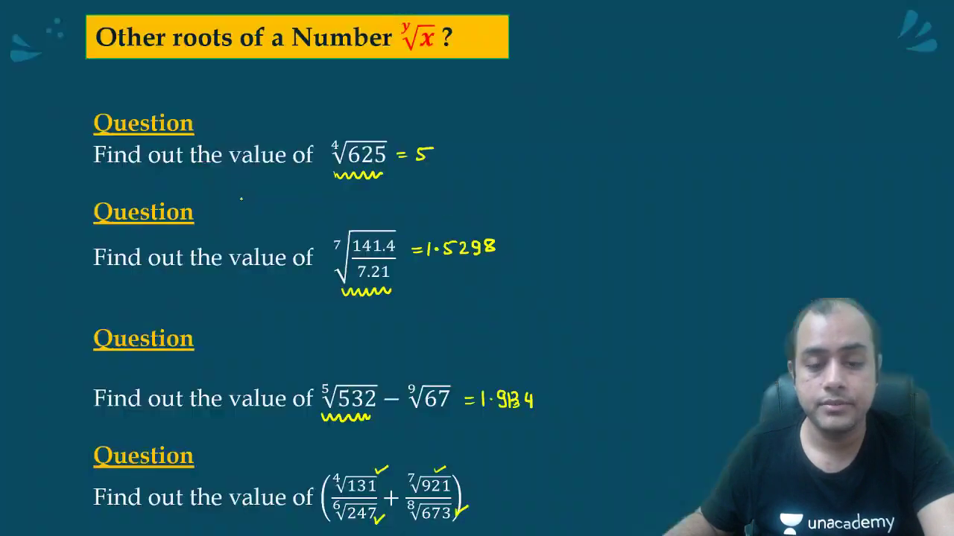
key("alt+Tab")
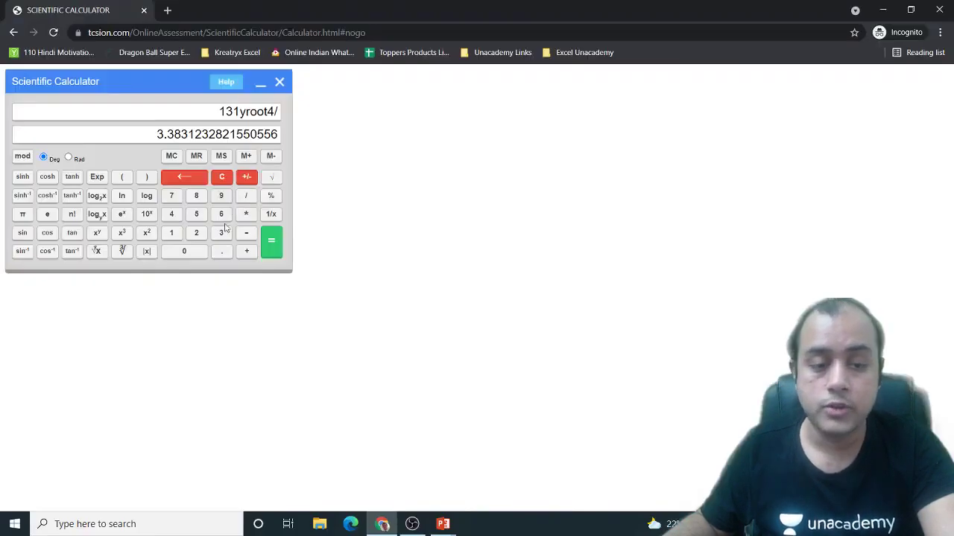
left_click(171, 214)
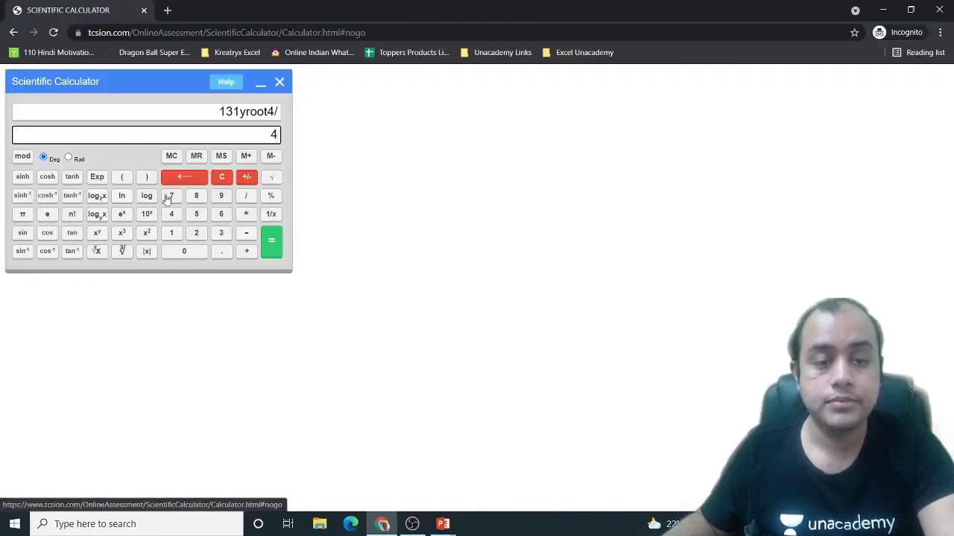
left_click(97, 252)
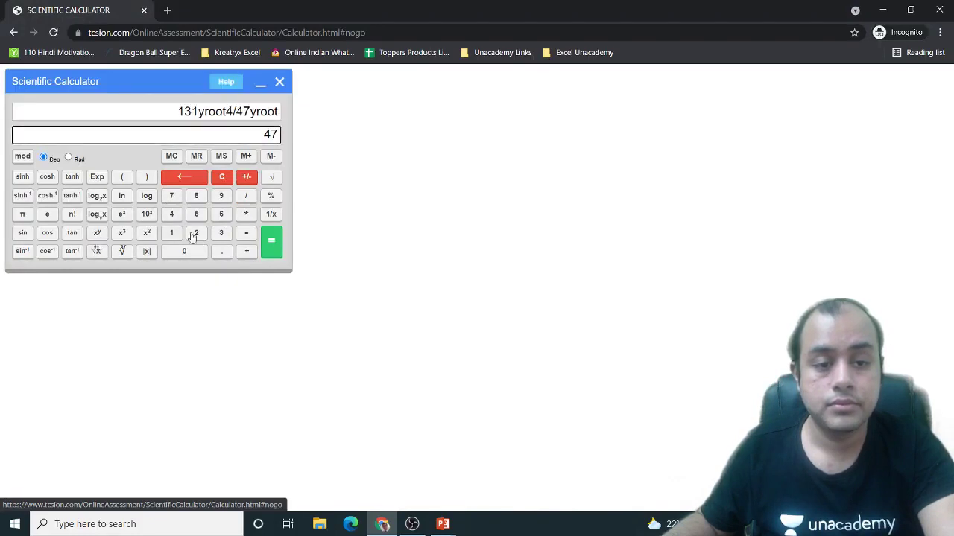
Add the seventh root of 921 to the expression, checking the second fraction's numerator on the slide.
left_click(248, 254)
key("alt+Tab")
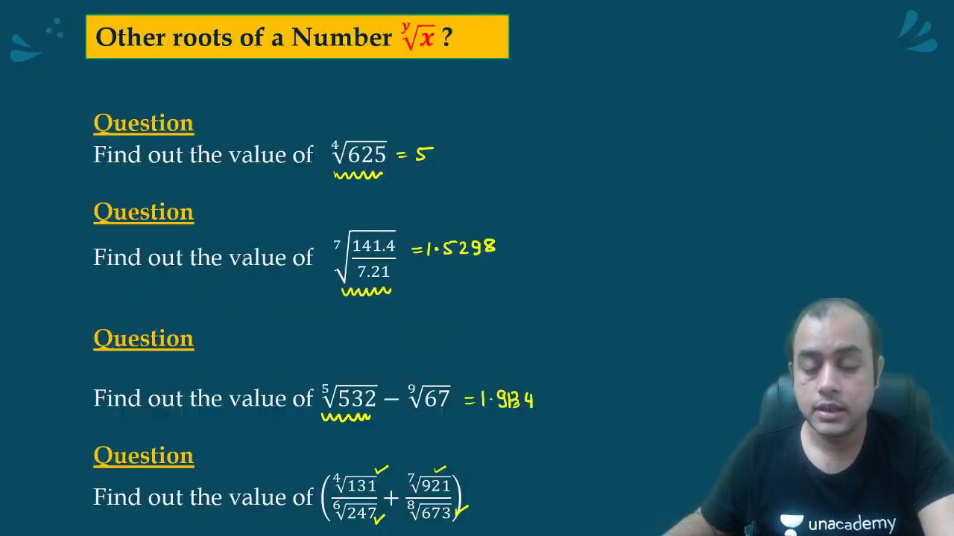
key("alt+Tab")
left_click(221, 195)
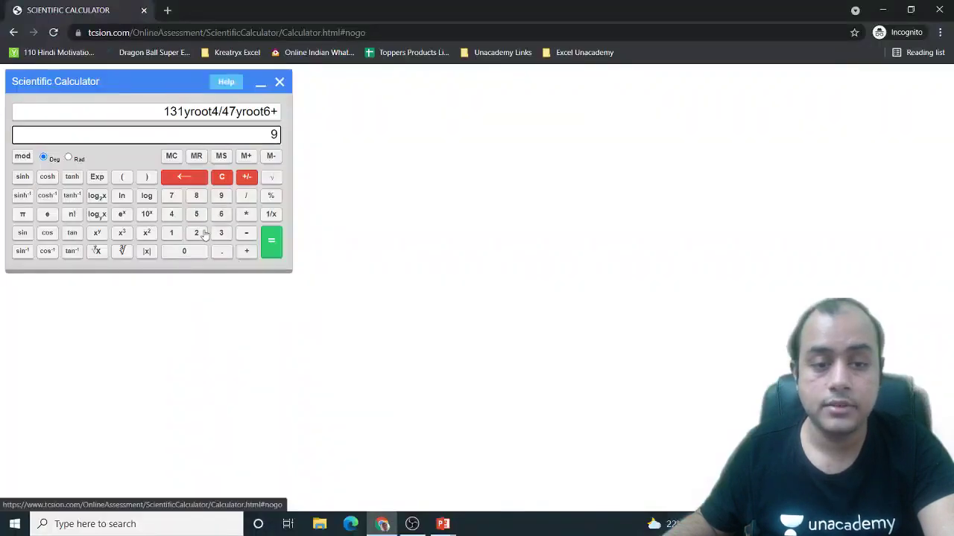
left_click(198, 233)
left_click(171, 234)
left_click(97, 251)
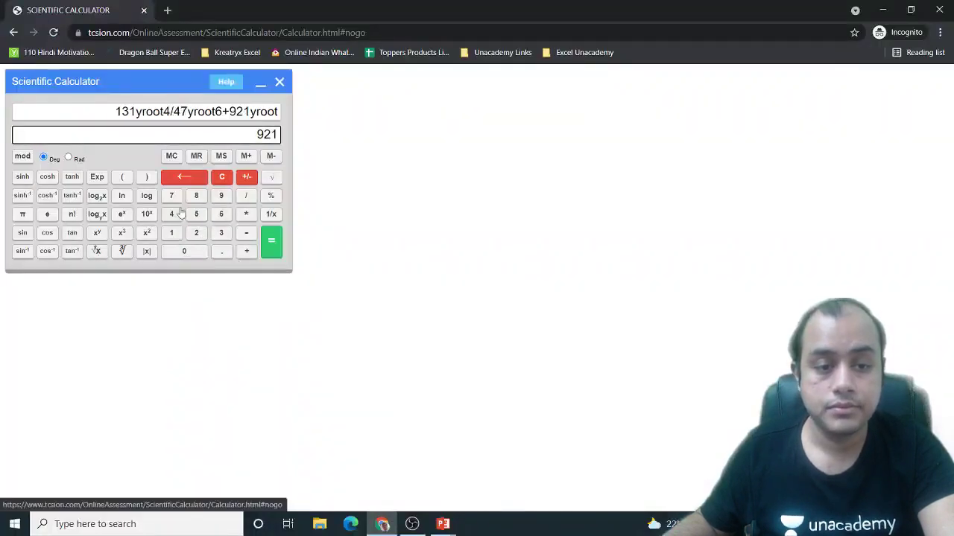
left_click(172, 195)
Divide the seventh root of 921 by the eighth root of 673, checking the denominator on the slide, and evaluate the whole expression.
left_click(246, 196)
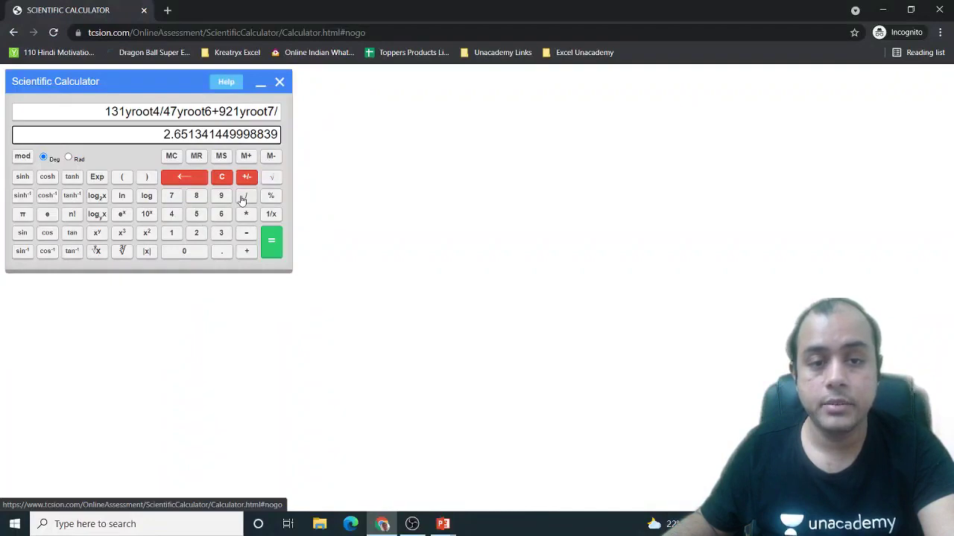
key("alt+Tab")
key("alt+Tab")
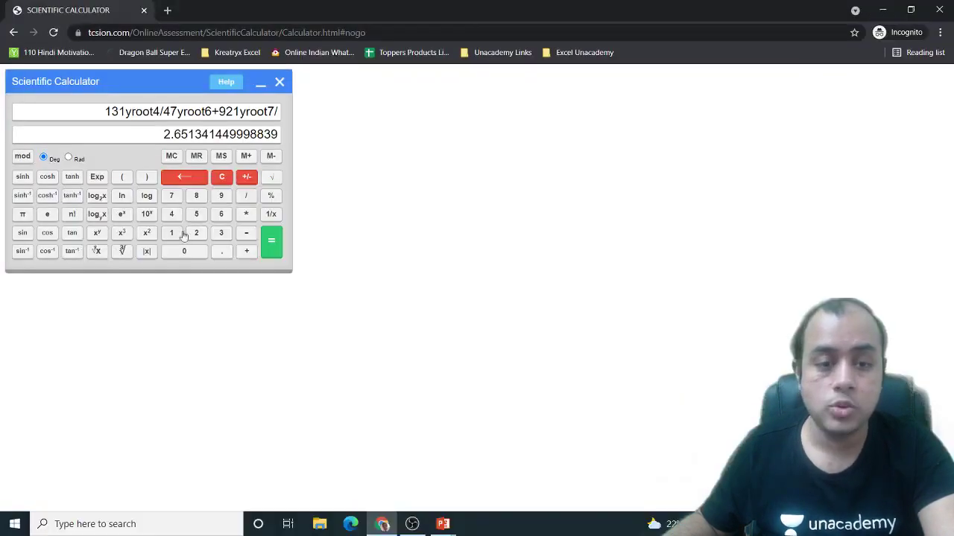
left_click(220, 216)
left_click(172, 196)
left_click(220, 233)
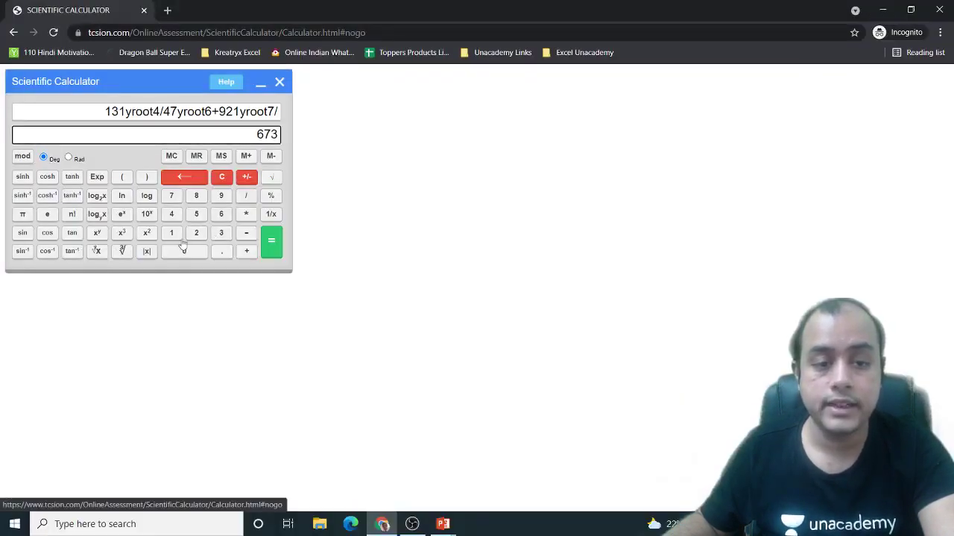
left_click(96, 251)
left_click(196, 195)
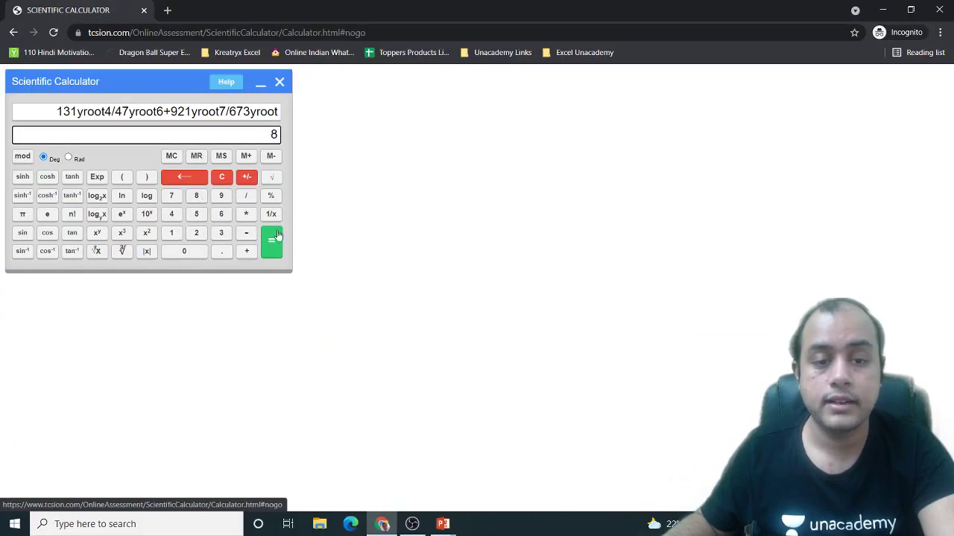
left_click(272, 240)
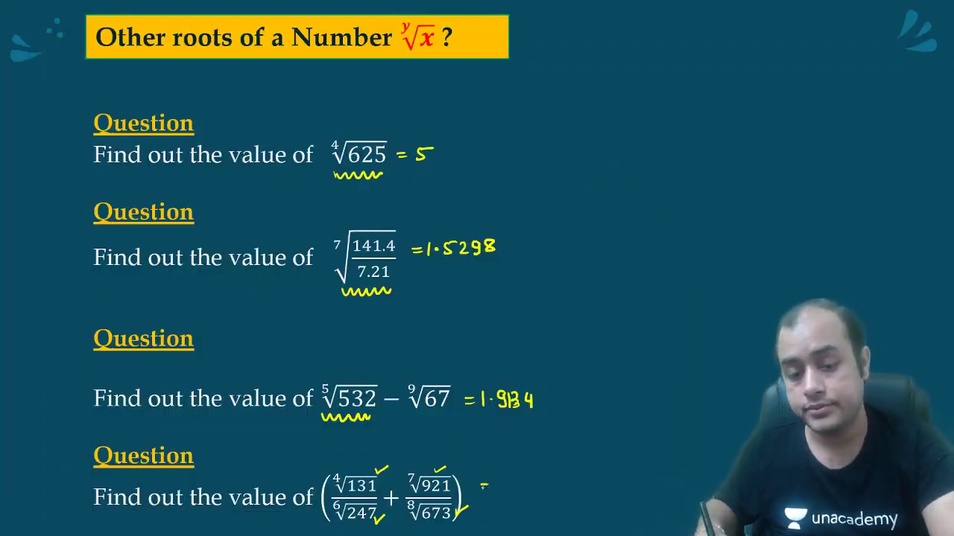
Write the calculated result beside the fourth question on the slide and advance to the Mod Function slide.
left_click_drag(479, 490, 489, 490)
mouse_move(497, 482)
left_mouse_down()
mouse_move(507, 490)
mouse_move(560, 488)
left_mouse_up()
key("Right")
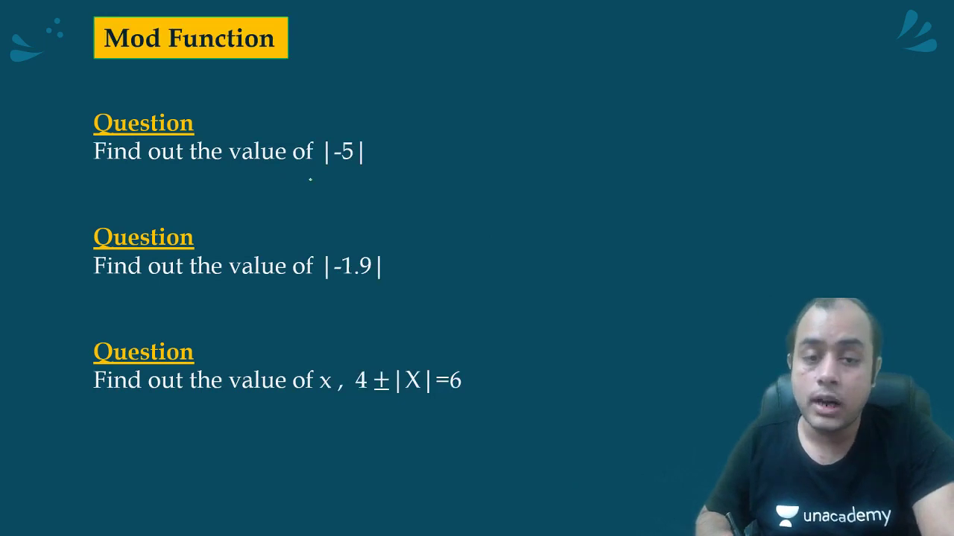
Underline |-5| in the first mod question, compute the absolute value of -5 on the cleared calculator, and return to the slide.
left_click_drag(344, 177, 360, 175)
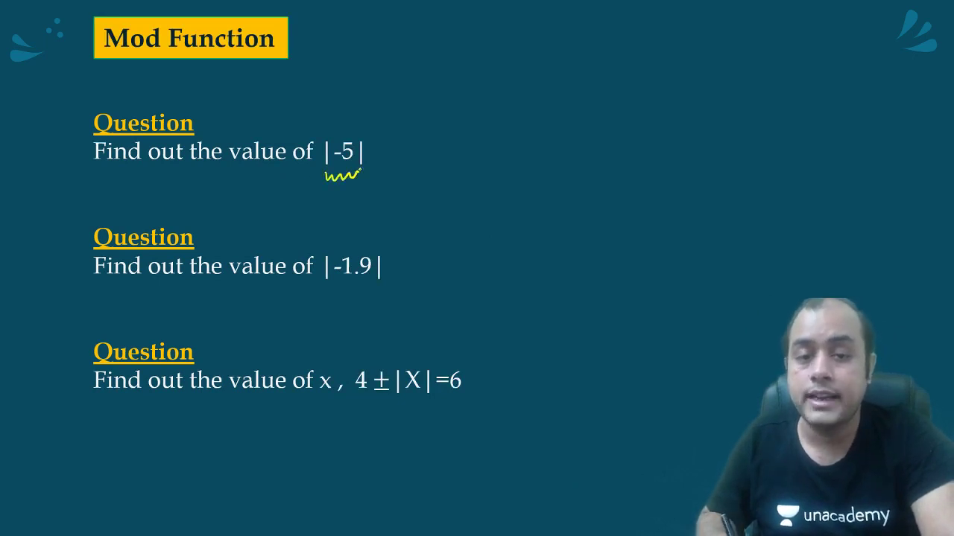
key("alt+Tab")
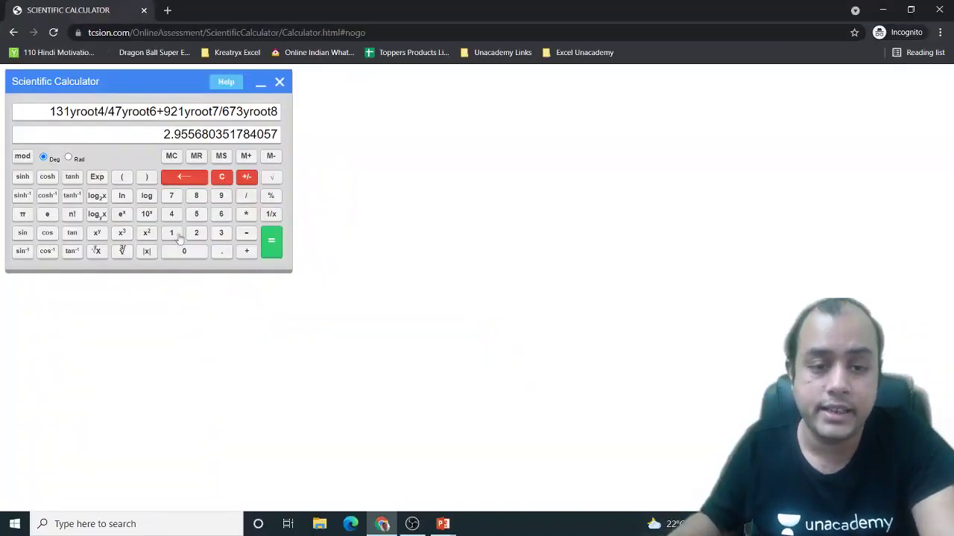
left_click(221, 177)
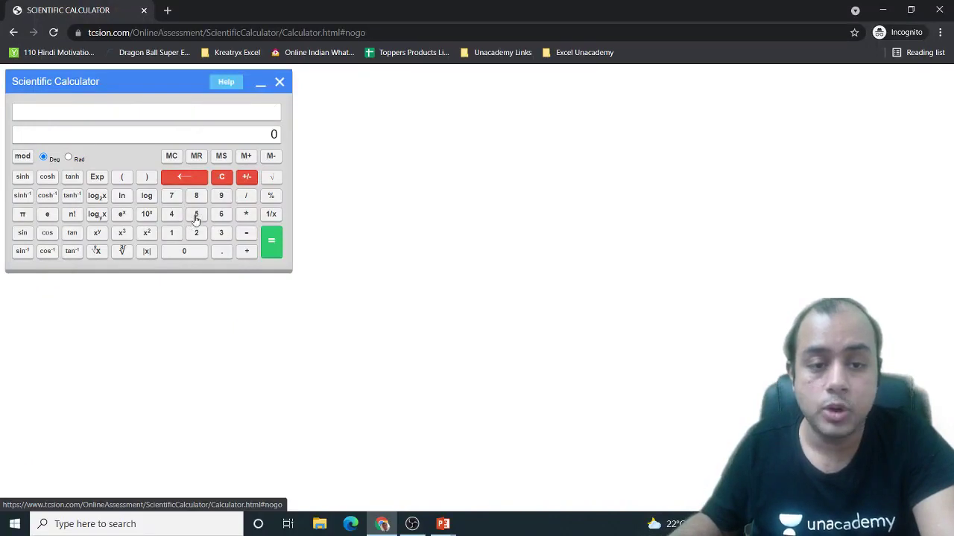
left_click(196, 214)
left_click(247, 177)
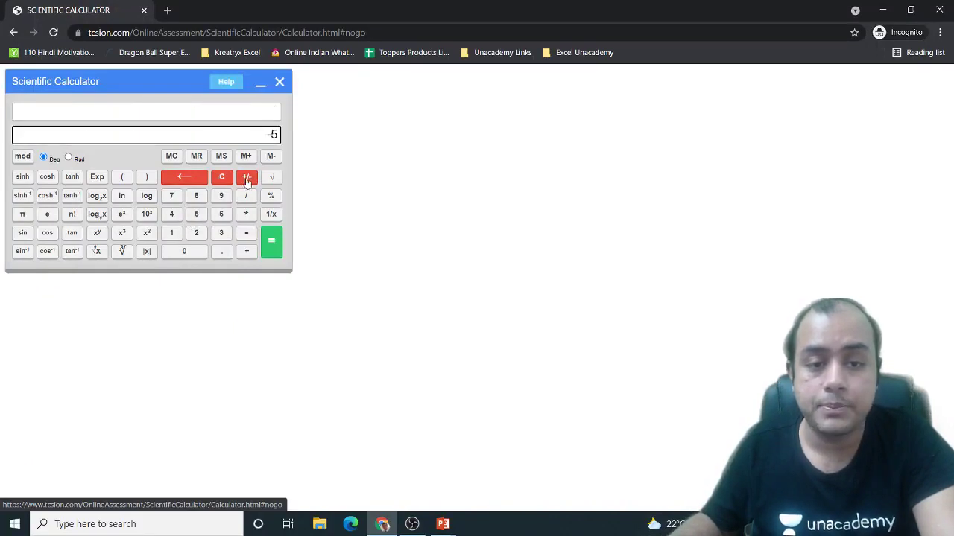
left_click(147, 251)
key("alt+Tab")
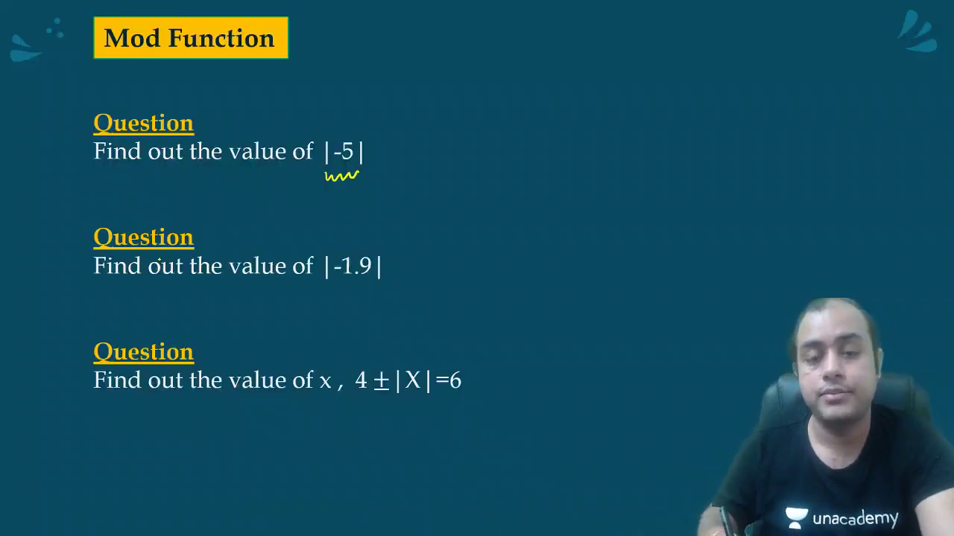